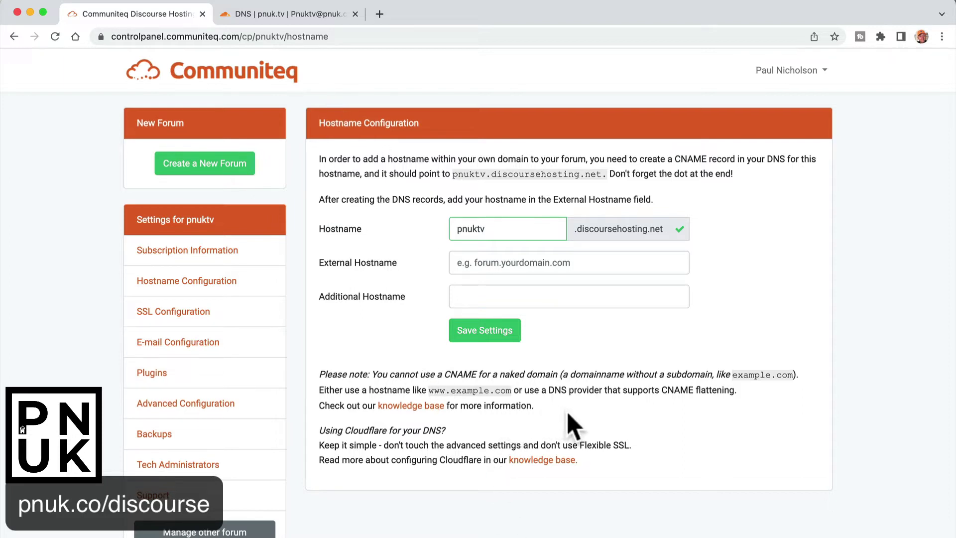
# Step: Highlight the CNAME flattening text in Communiteq's Hostname Configuration note
pyautogui.moveTo(663, 390); pyautogui.dragTo(729, 391)
pyautogui.click(291, 14)
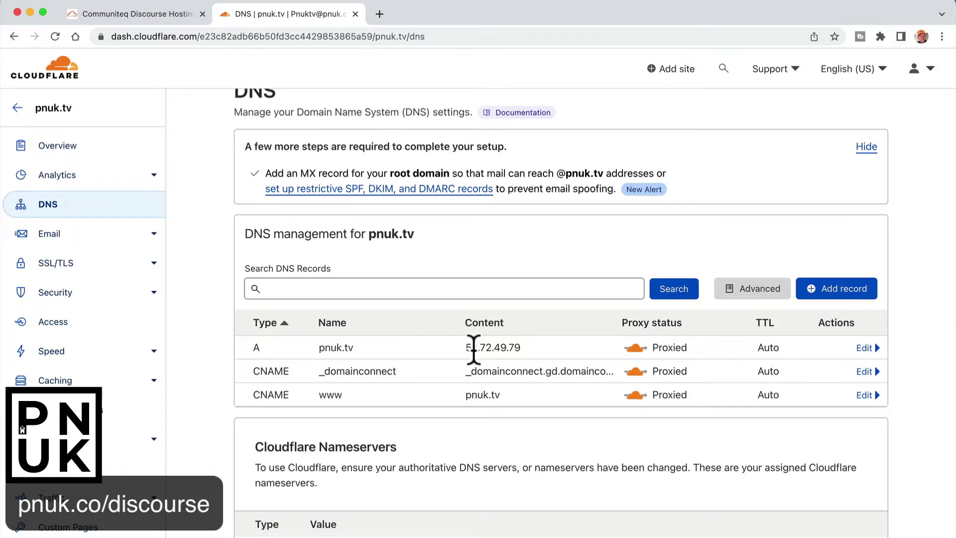
# Step: Load pnuk.tv in a new tab and check which forum address it lands on
pyautogui.click(379, 14)
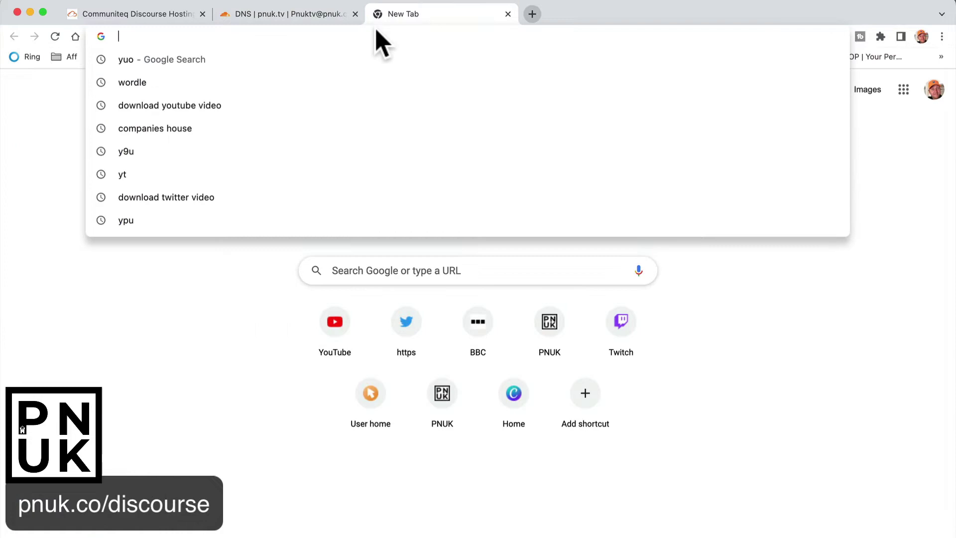
pyautogui.write('pnuk.tv')
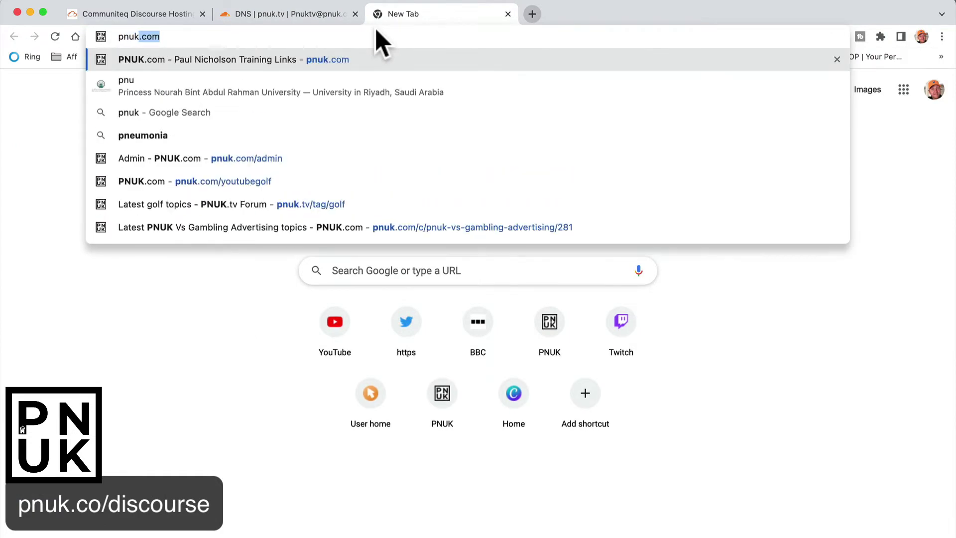
pyautogui.press('Return')
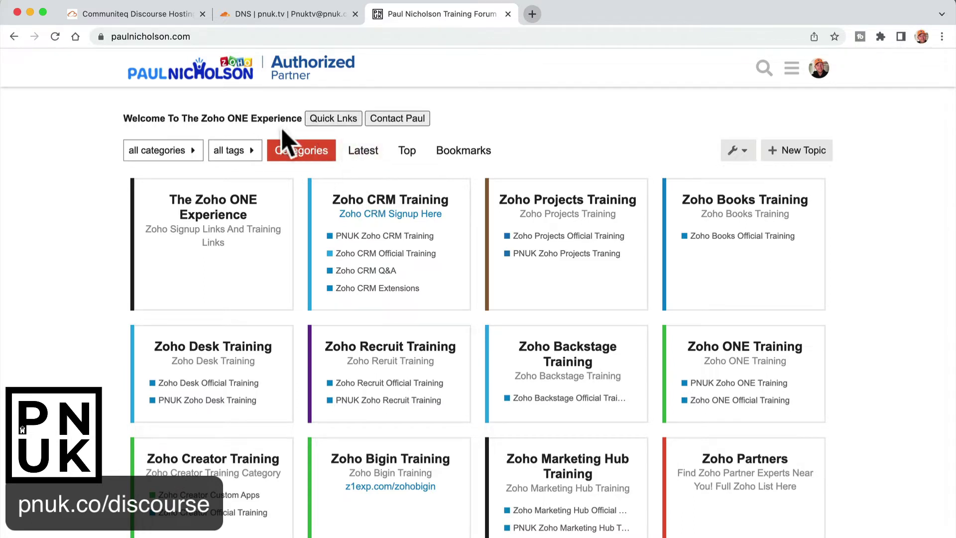
pyautogui.click(178, 43)
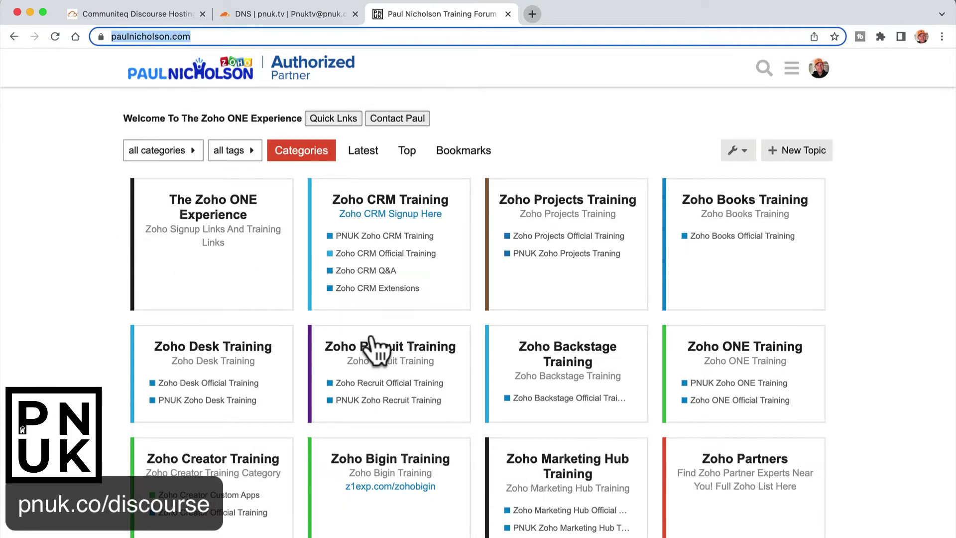
# Step: Browse to the forum's Discourse Training category, then go back to Cloudflare's DNS records
pyautogui.scroll(-5, 373, 349)
pyautogui.scroll(-3, 373, 348)
pyautogui.click(239, 491)
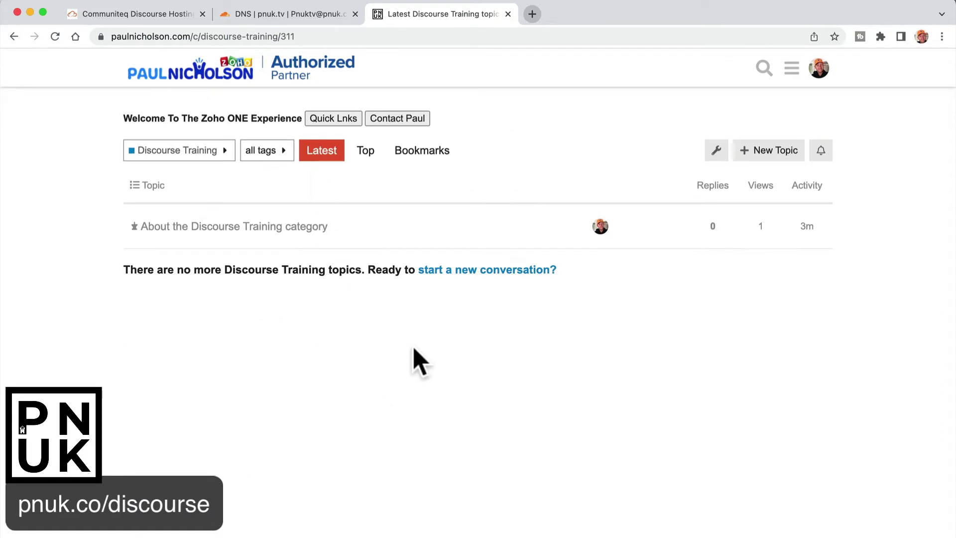
pyautogui.click(291, 15)
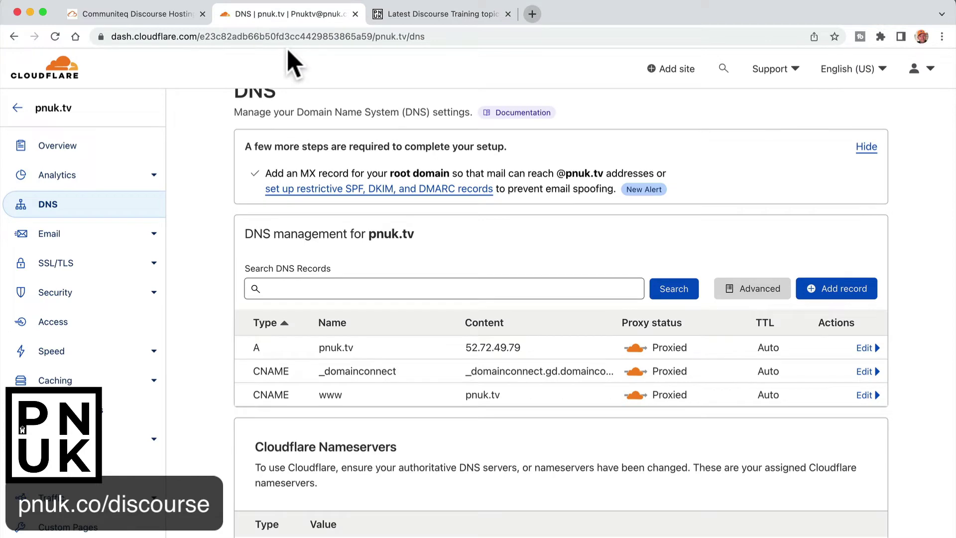
# Step: Compare Communiteq's External Hostname instructions against the Cloudflare pnuk.tv records
pyautogui.click(137, 15)
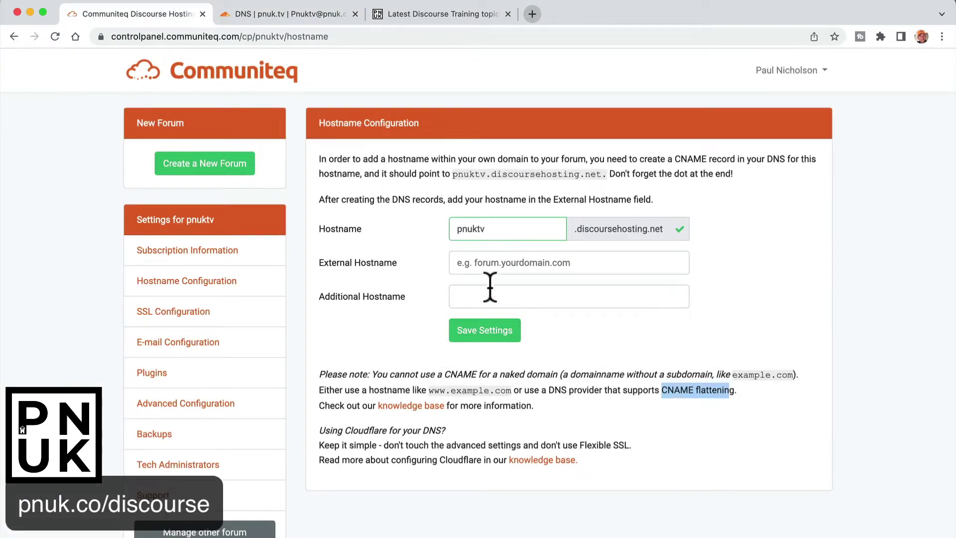
pyautogui.click(491, 264)
pyautogui.click(299, 14)
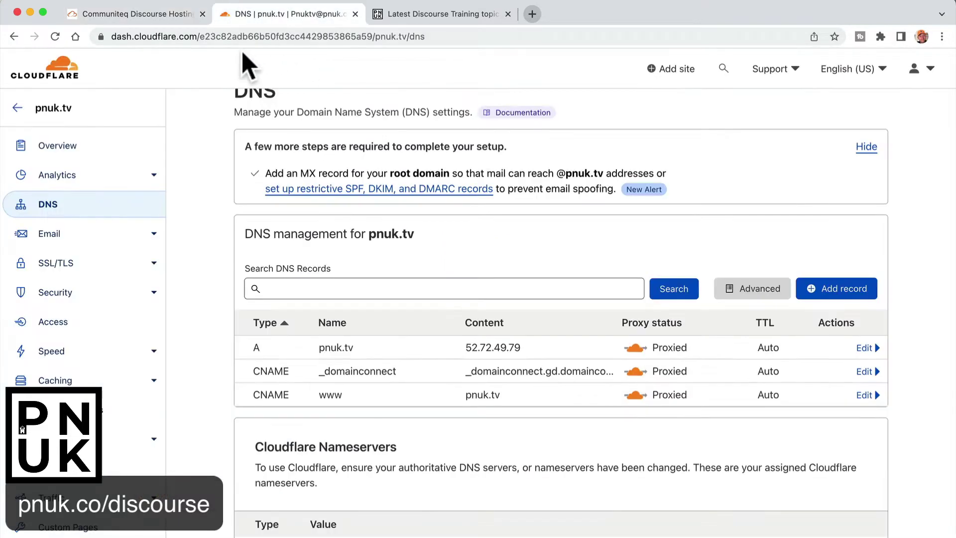
pyautogui.click(157, 12)
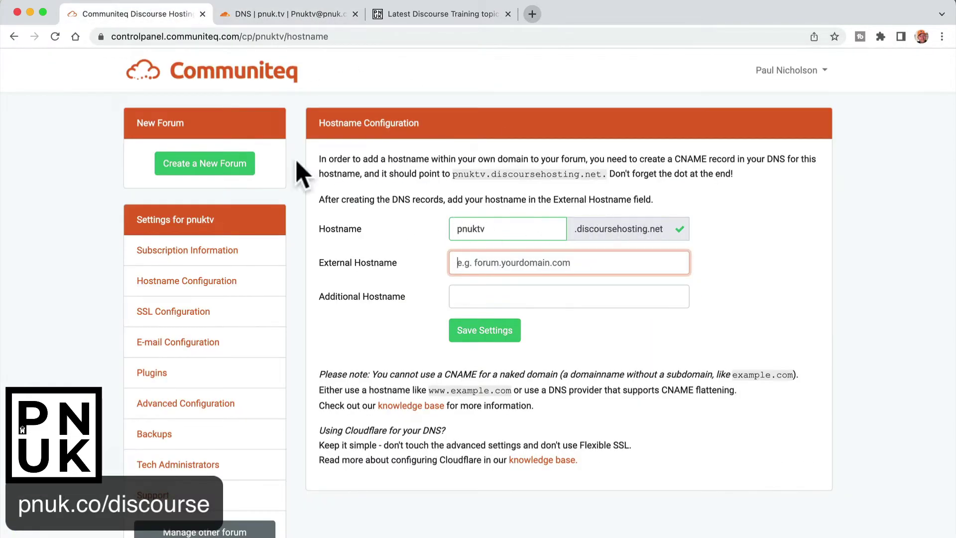
pyautogui.click(279, 14)
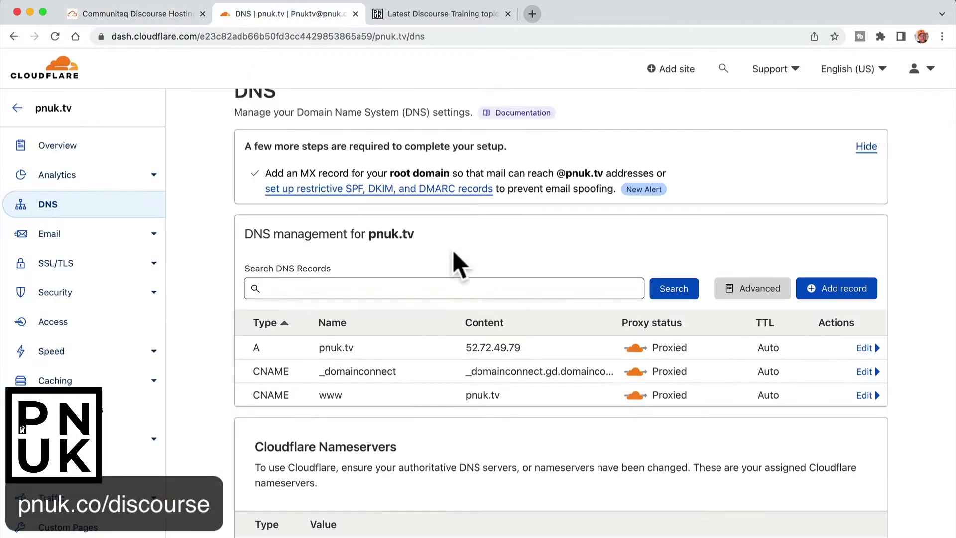
# Step: Delete the pnuk.tv A record pointing to 52.72.49.79
pyautogui.click(865, 350)
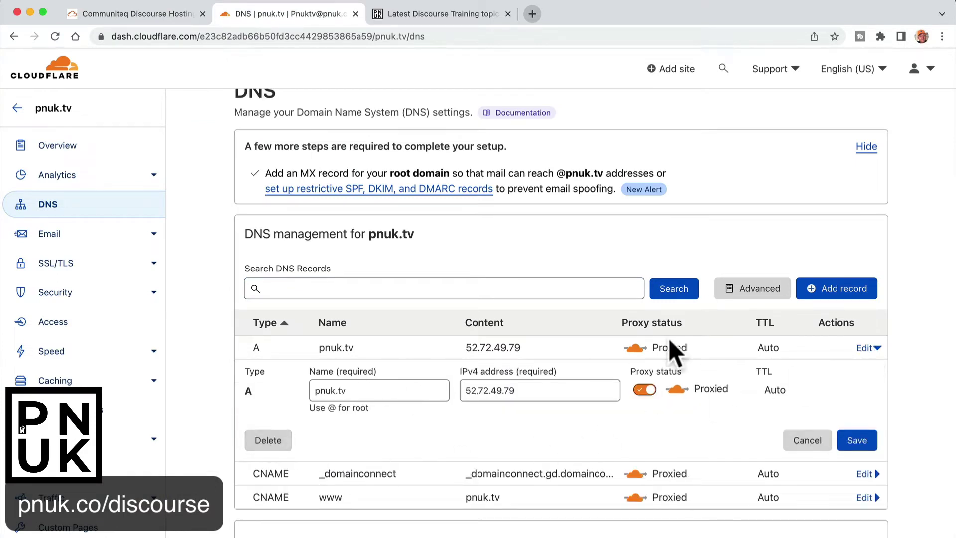
pyautogui.click(268, 441)
pyautogui.click(707, 381)
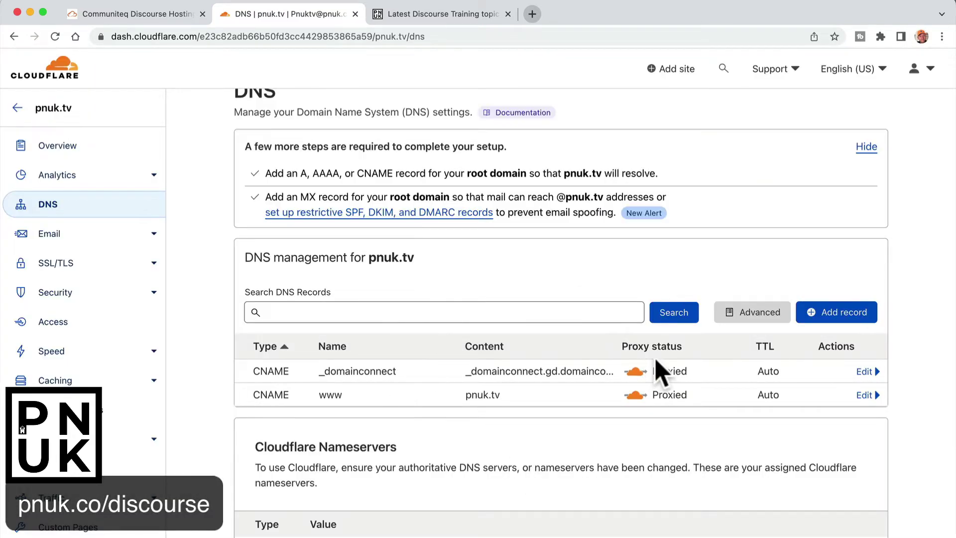
# Step: Add a CNAME record named @ with target pnuktv.discoursehosting.net
pyautogui.click(818, 317)
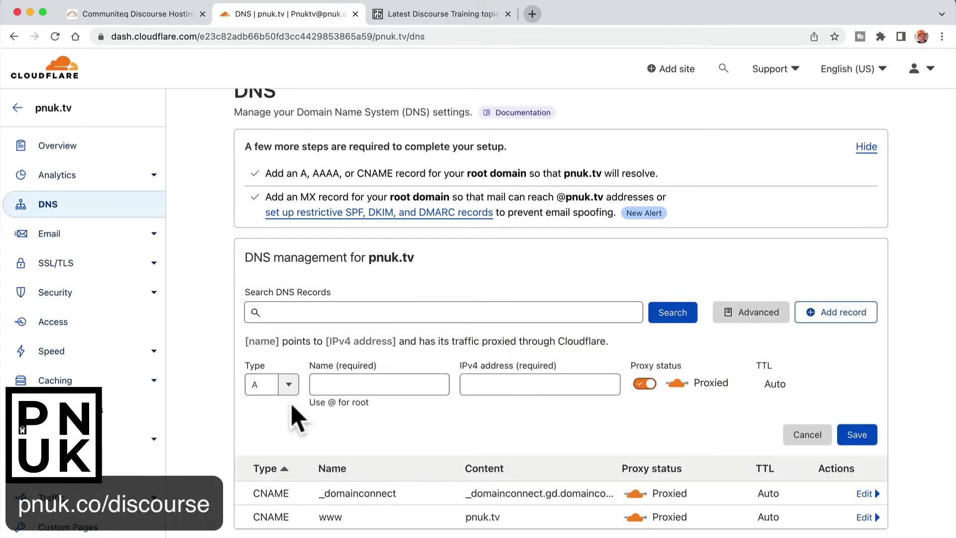
pyautogui.scroll(-15, 295, 417)
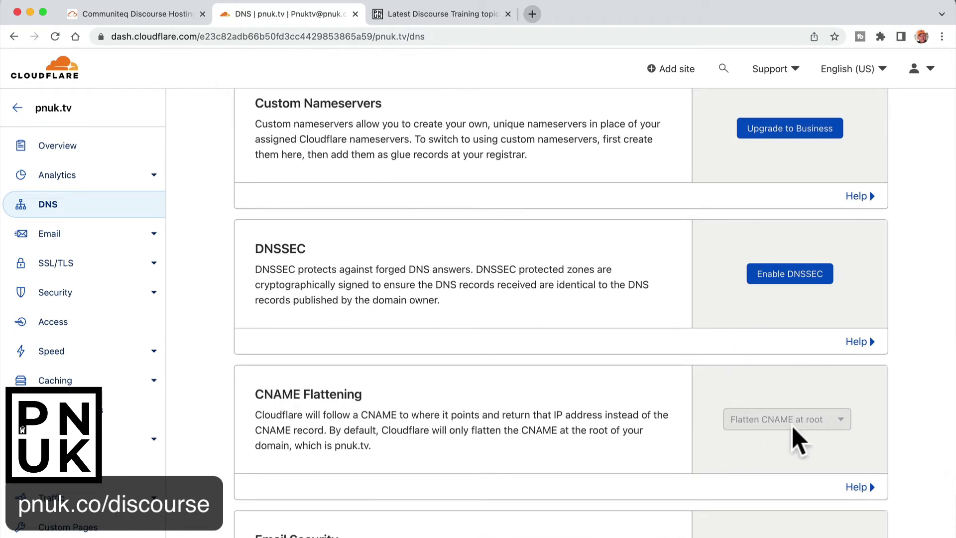
pyautogui.scroll(12, 484, 410)
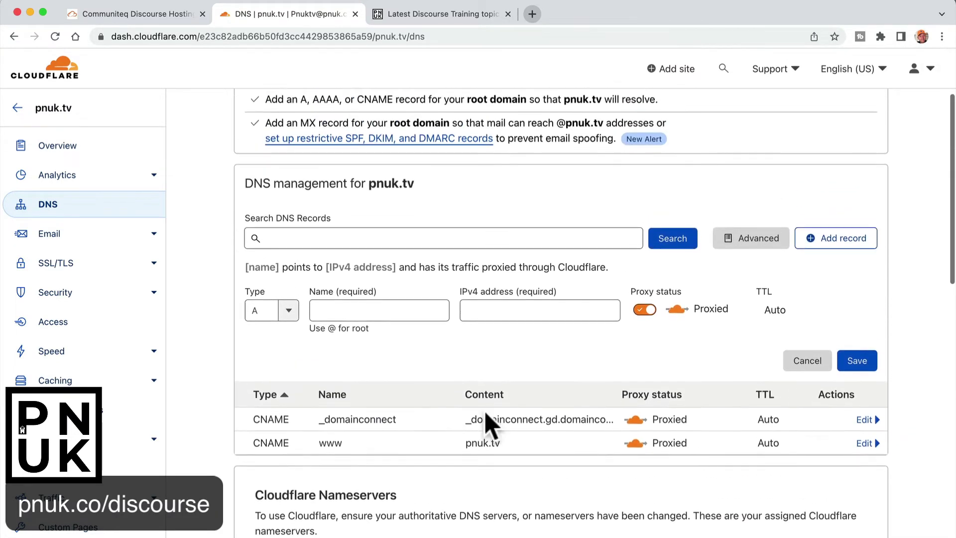
pyautogui.click(283, 319)
pyautogui.click(273, 430)
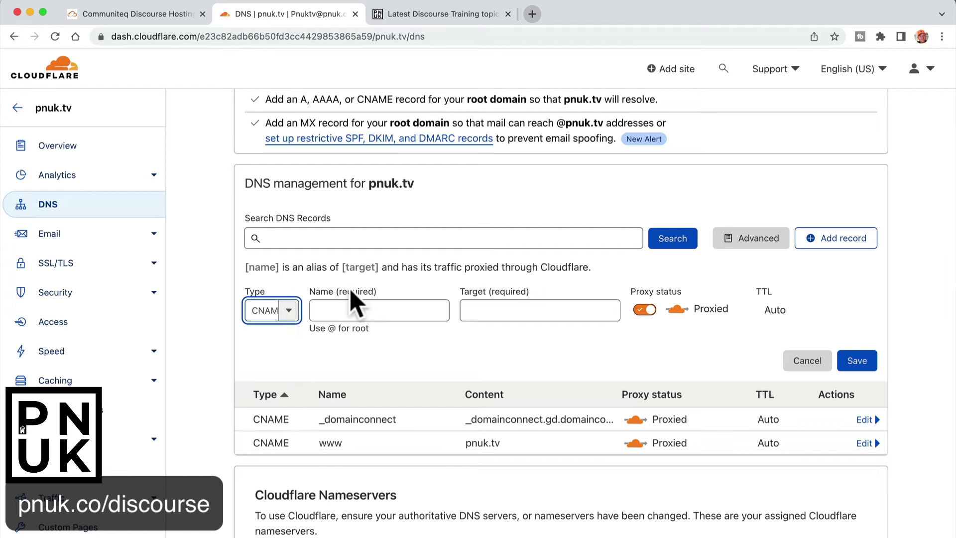
pyautogui.click(384, 313)
pyautogui.write('@')
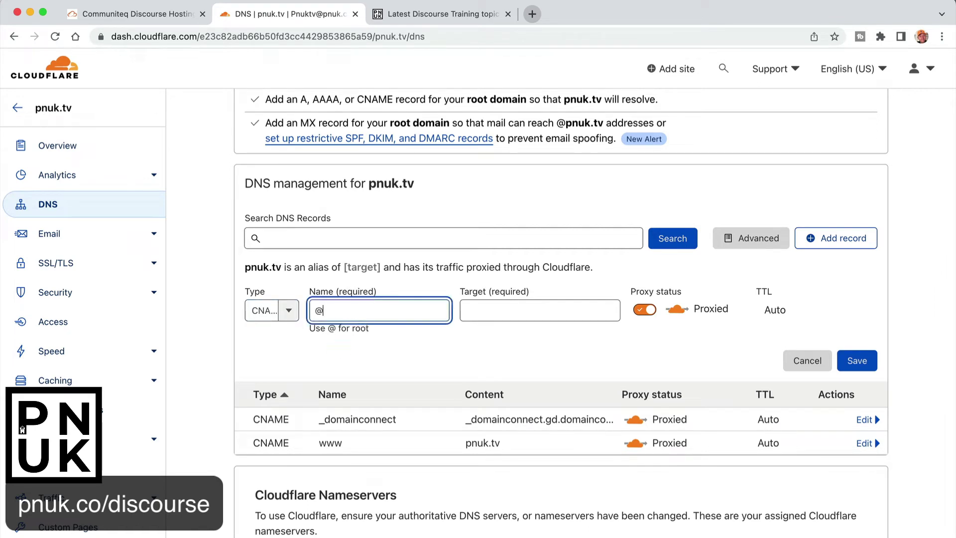
pyautogui.click(485, 310)
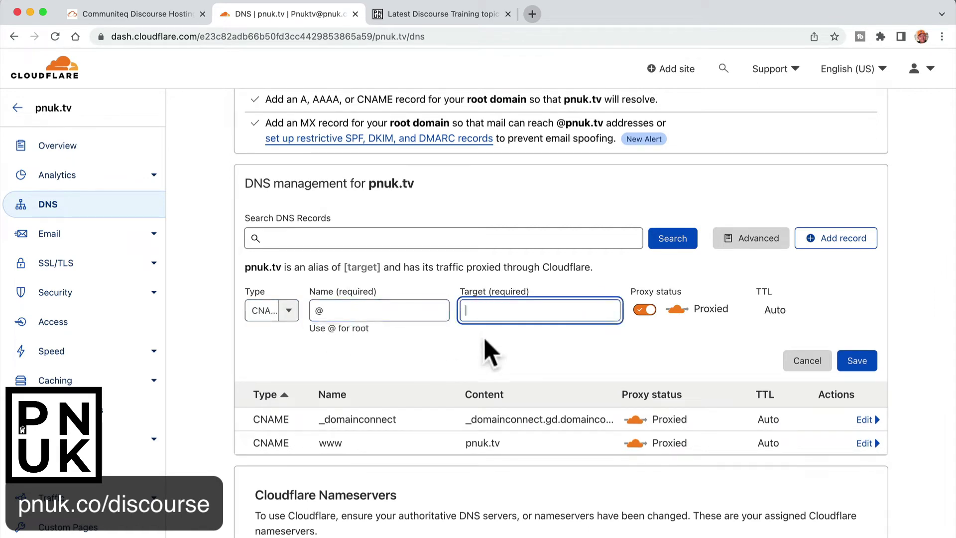
pyautogui.write('pnuktv.')
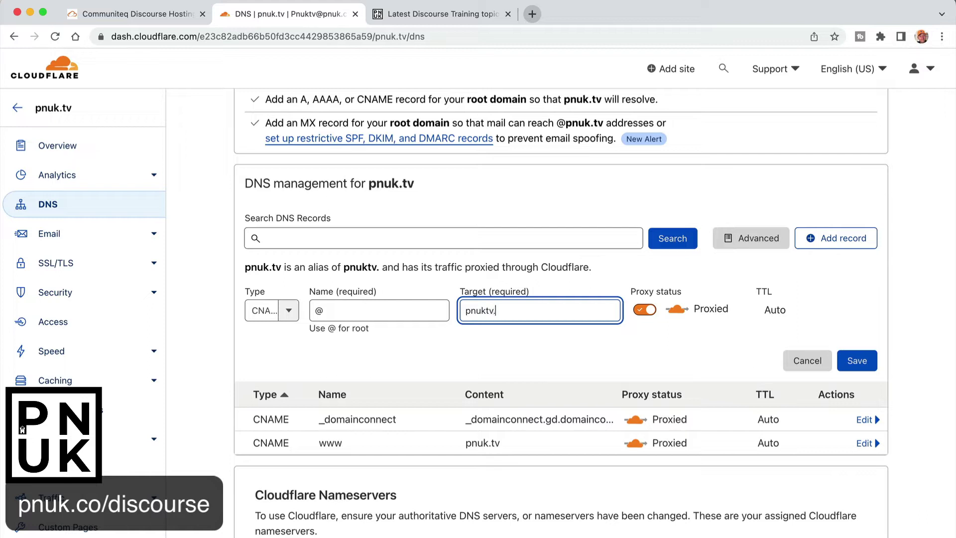
pyautogui.write('discourseh')
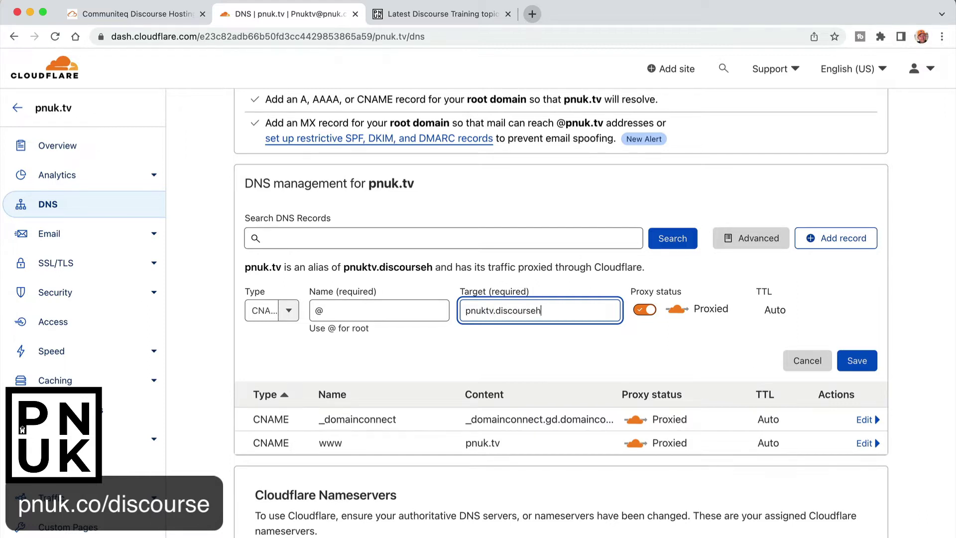
pyautogui.write('osting.b')
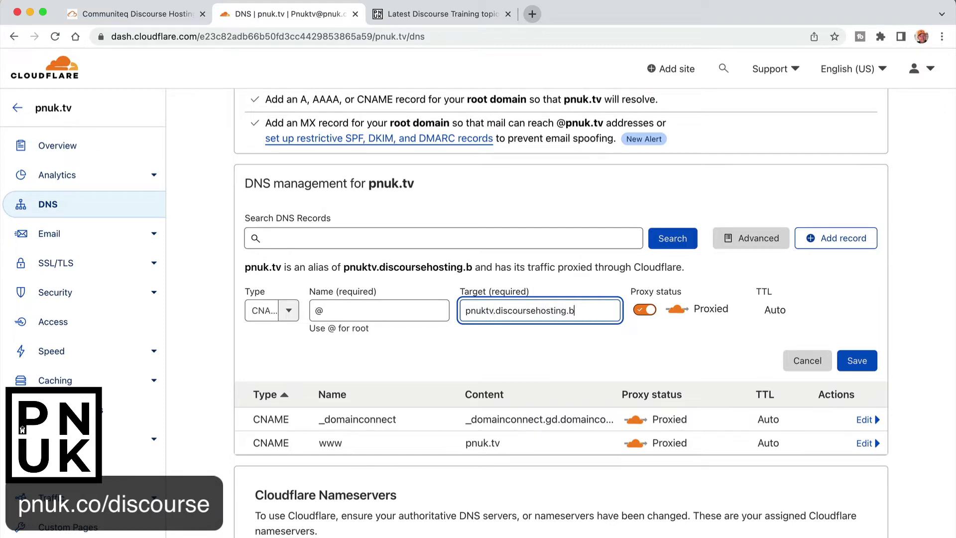
pyautogui.press('BackSpace')
pyautogui.write('net')
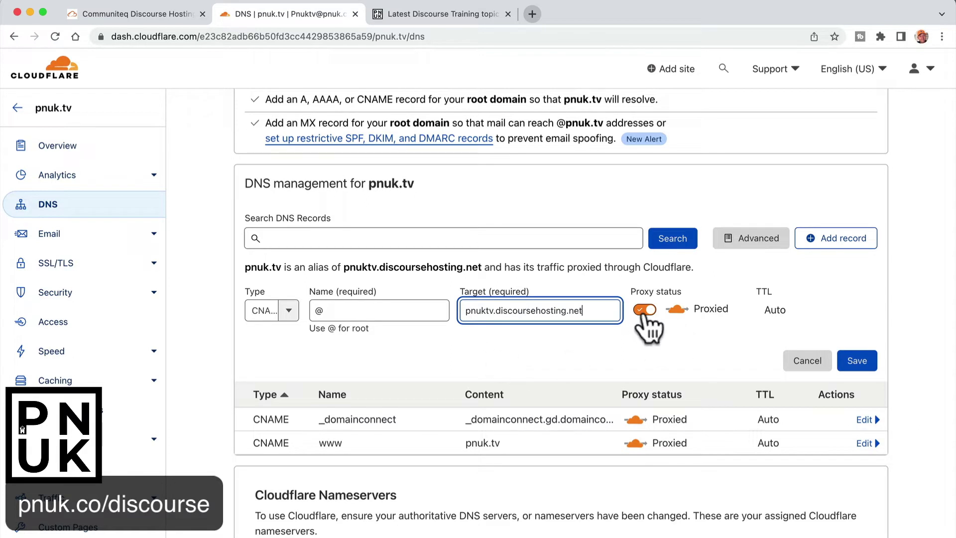
pyautogui.click(857, 361)
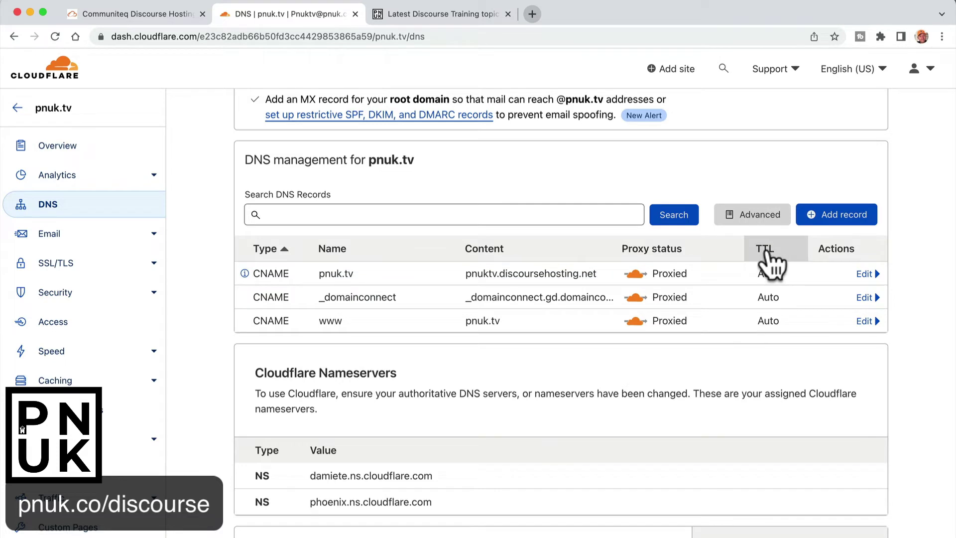
# Step: Add a CNAME record named forum with target pnuktv.discoursehosting.net
pyautogui.click(824, 215)
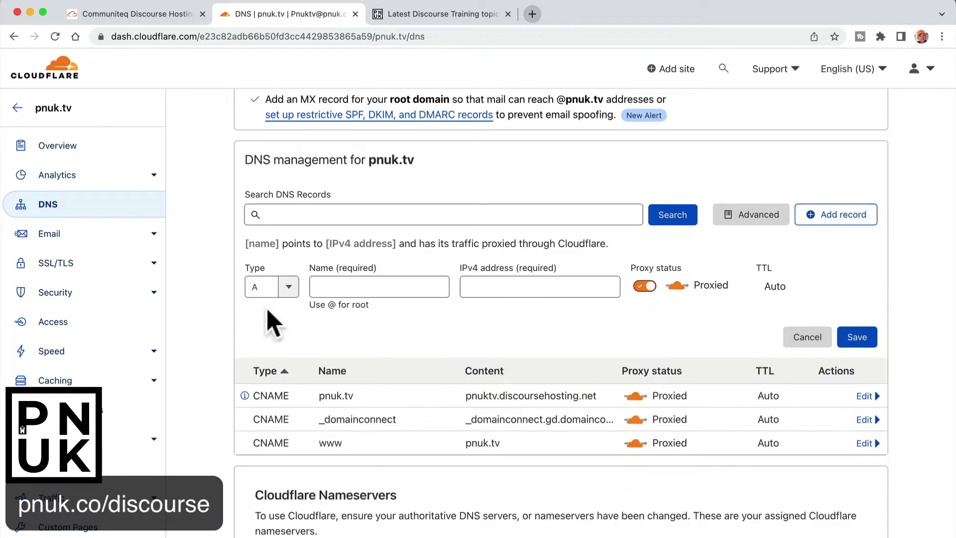
pyautogui.click(269, 286)
pyautogui.click(267, 395)
pyautogui.click(324, 287)
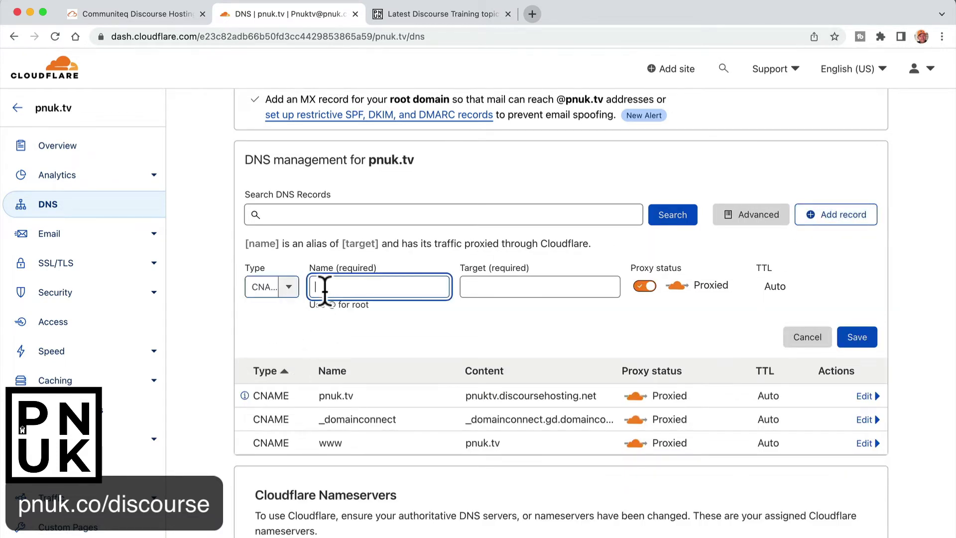
pyautogui.write('forum')
pyautogui.press('Tab')
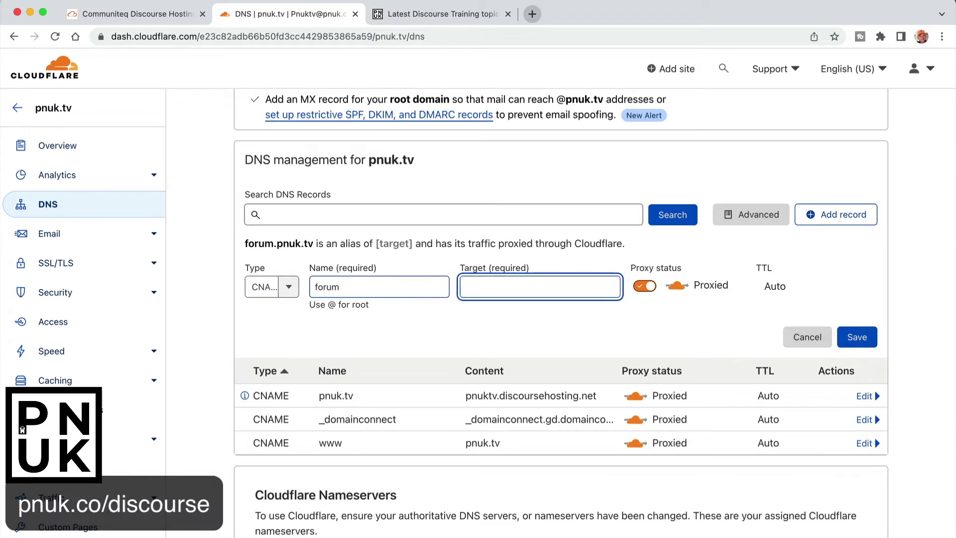
pyautogui.write('pnut')
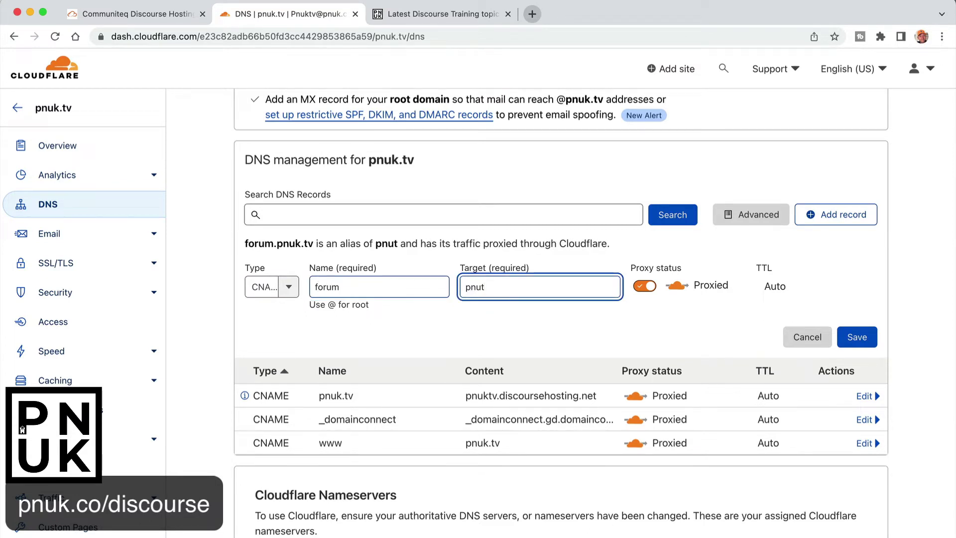
pyautogui.press('BackSpace')
pyautogui.write('ktv.')
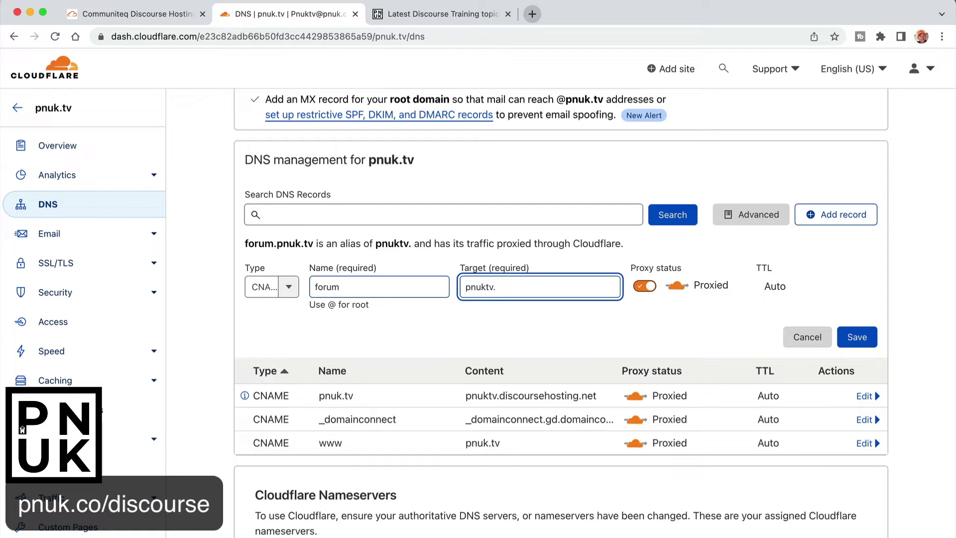
pyautogui.write('disc')
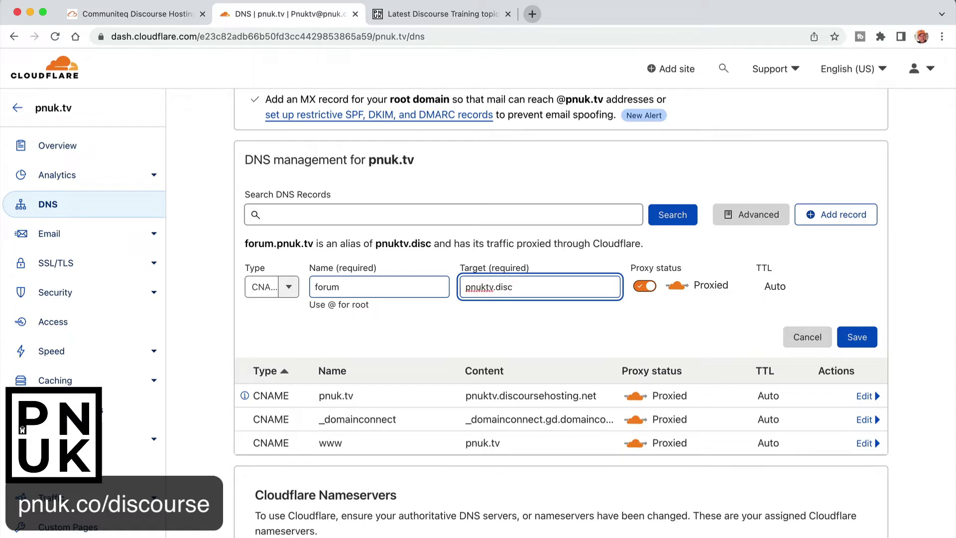
pyautogui.write('oursehos')
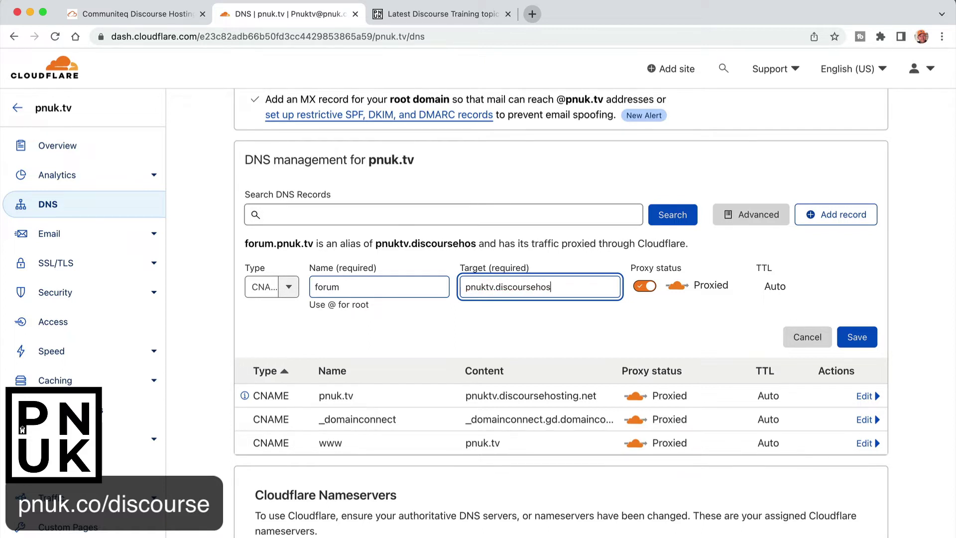
pyautogui.write('ting.net')
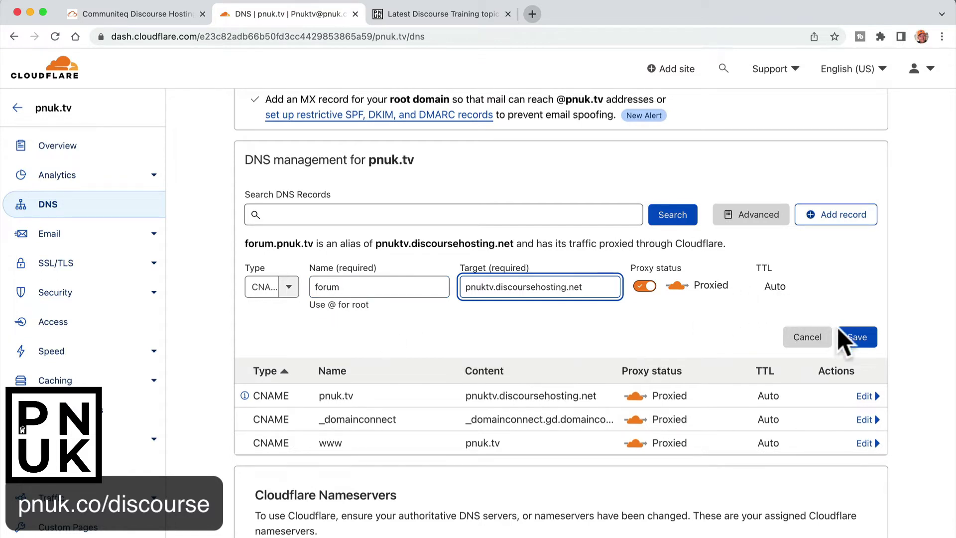
pyautogui.click(852, 338)
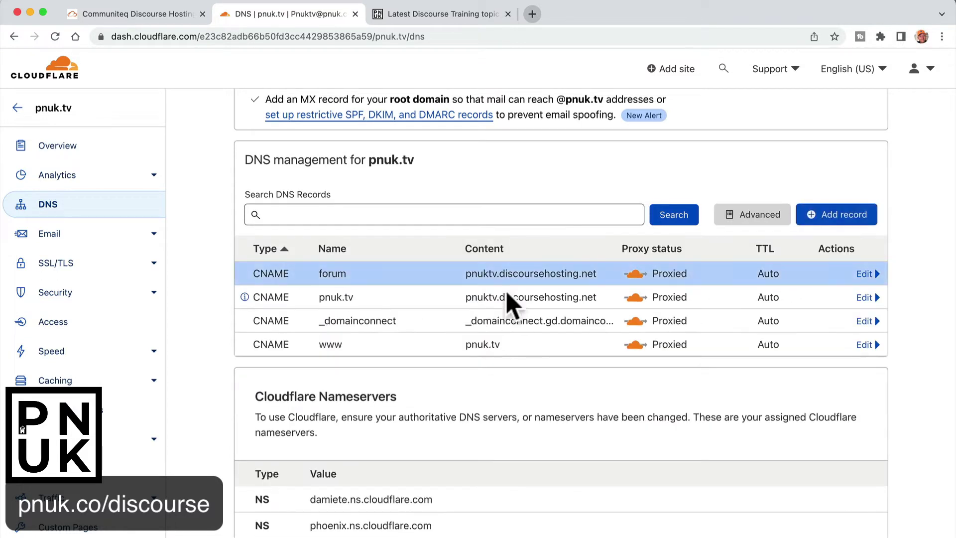
# Step: Save pnuk.tv as External Hostname and forum.pnuk.tv as Additional Hostname in Communiteq
pyautogui.click(120, 16)
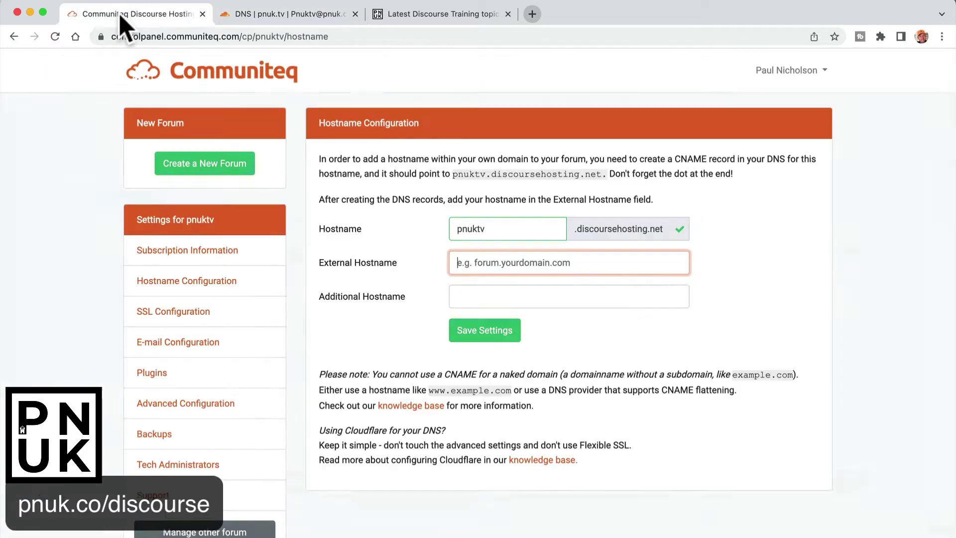
pyautogui.write('pnuk.tv')
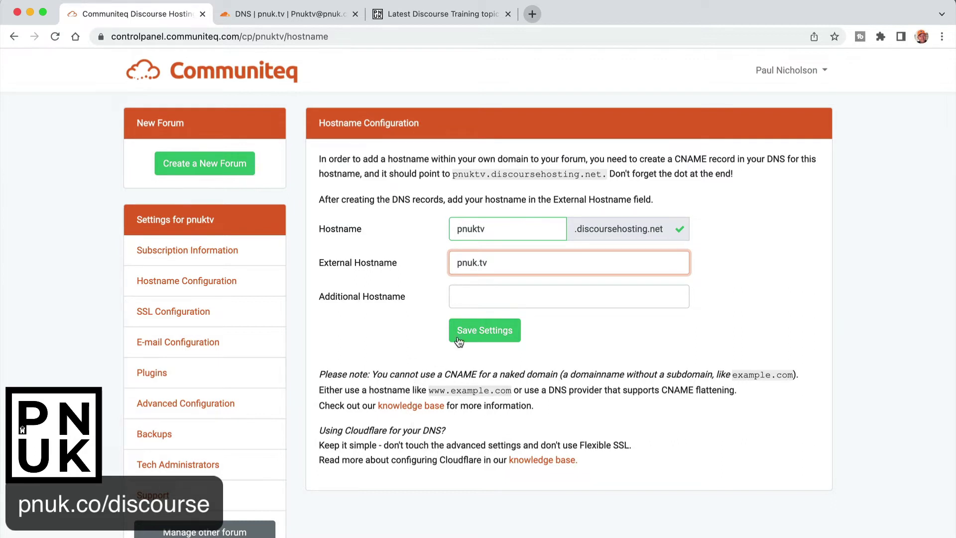
pyautogui.click(474, 303)
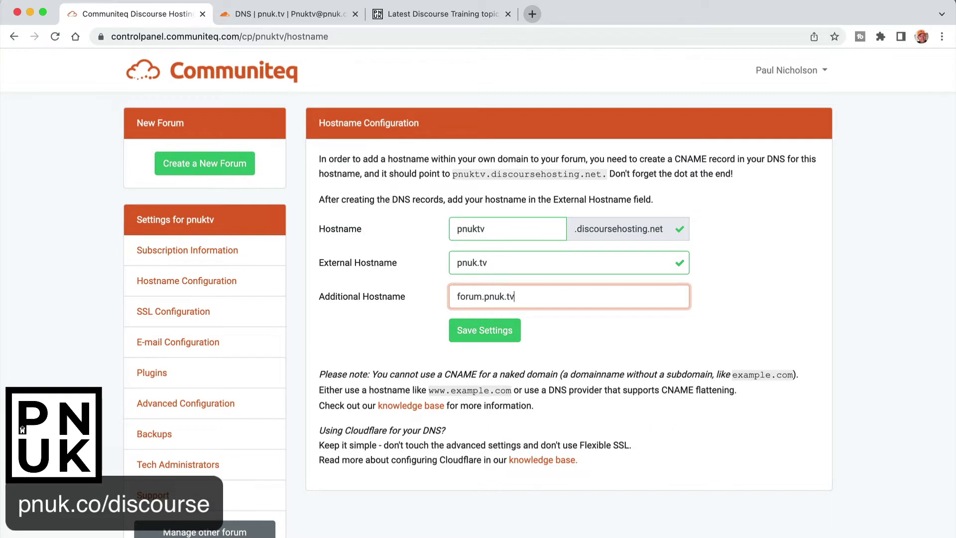
pyautogui.click(532, 269)
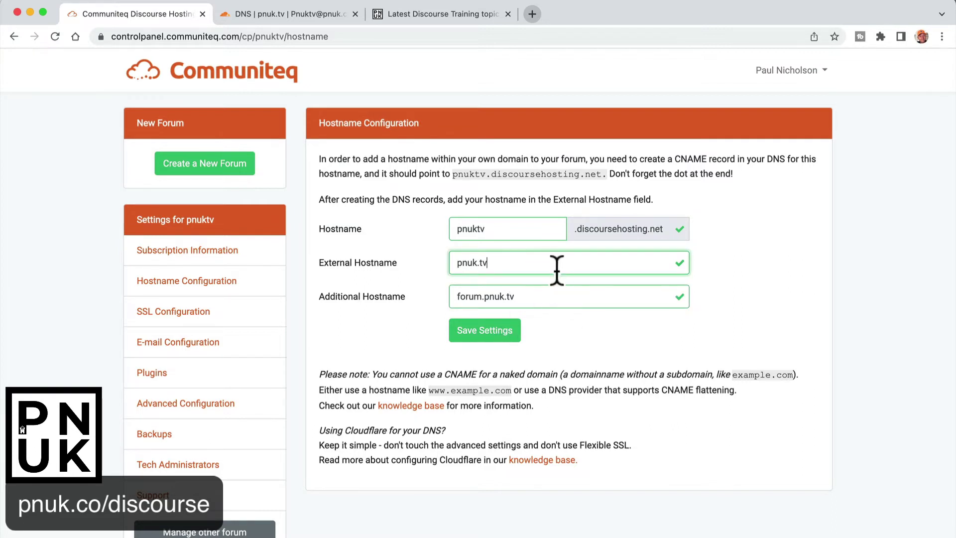
pyautogui.click(504, 330)
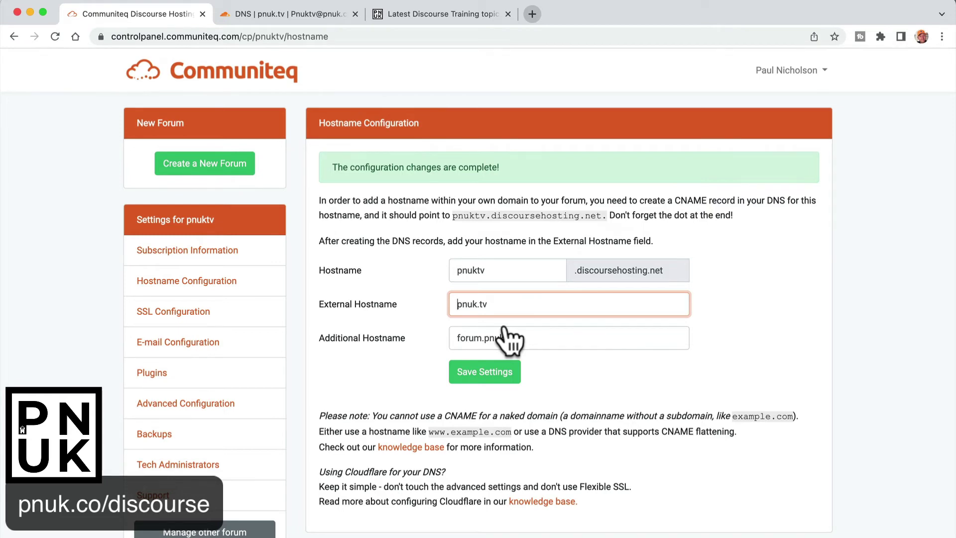
pyautogui.click(280, 15)
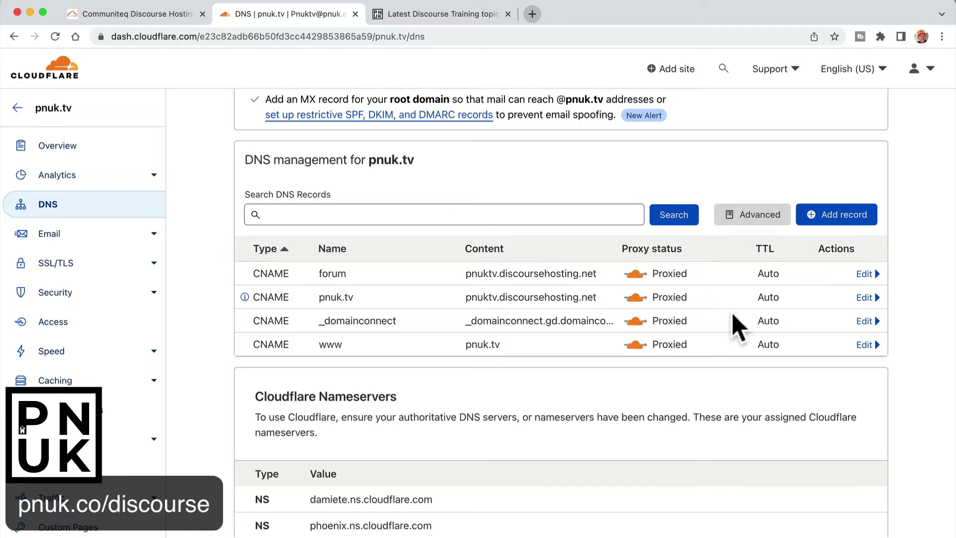
# Step: Switch the pnuk.tv and forum CNAME records from Proxied to DNS only
pyautogui.click(865, 297)
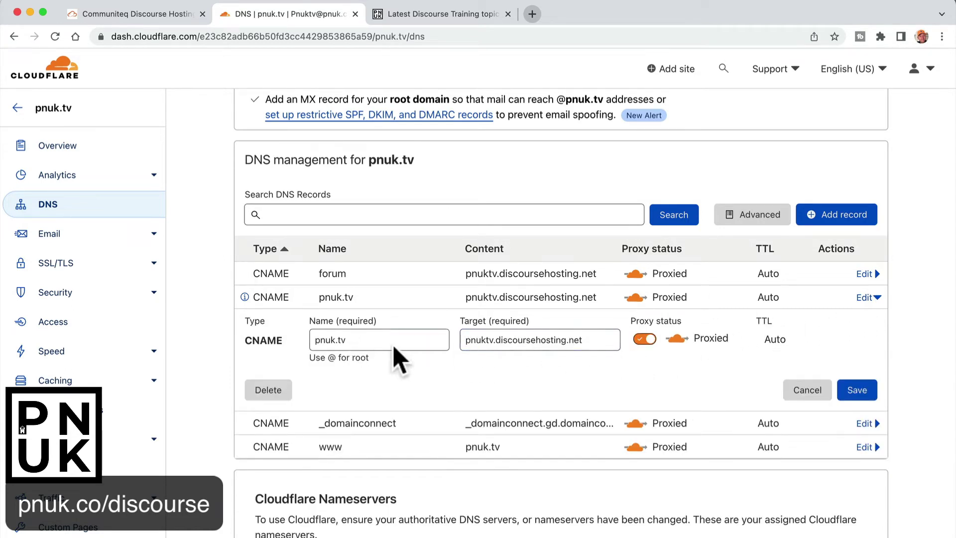
pyautogui.click(646, 339)
pyautogui.click(856, 393)
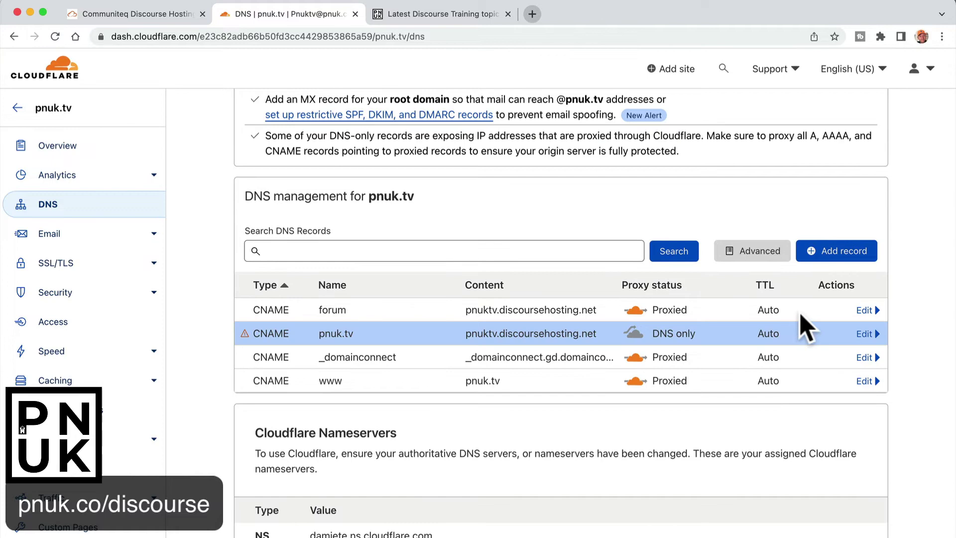
pyautogui.click(865, 310)
pyautogui.click(644, 352)
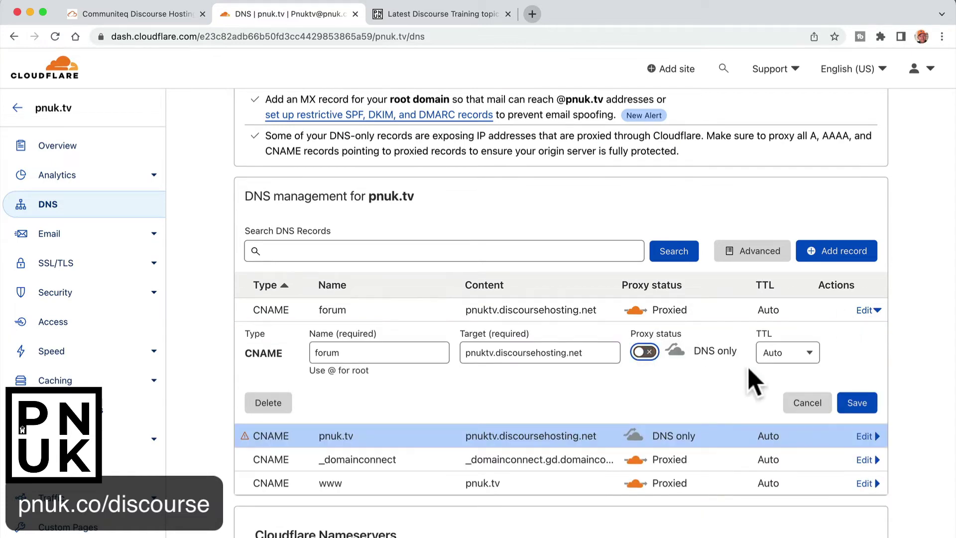
pyautogui.click(855, 404)
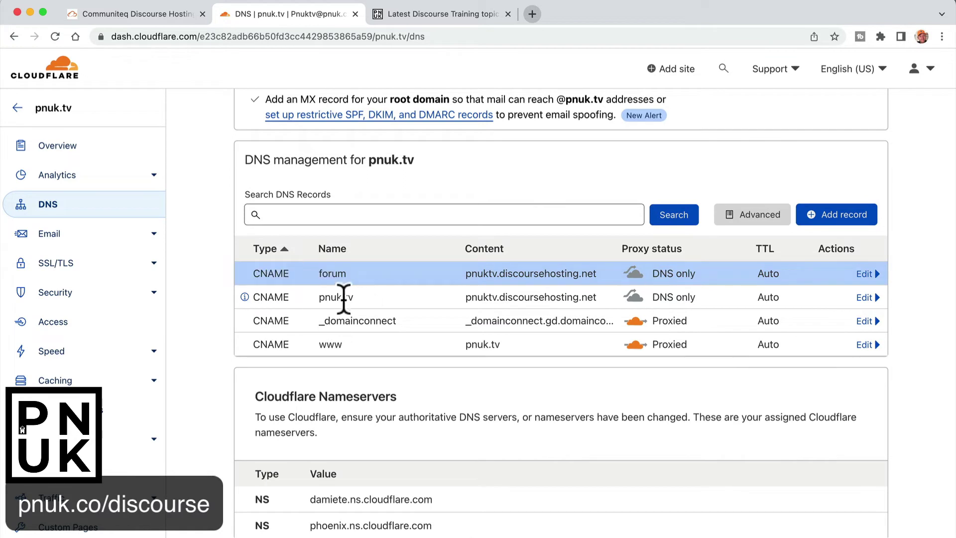
pyautogui.moveTo(318, 297); pyautogui.dragTo(369, 301)
# Step: Load and reload pnuk.tv in the Discourse tab; it fails with ERR_TOO_MANY_REDIRECTS
pyautogui.click(436, 15)
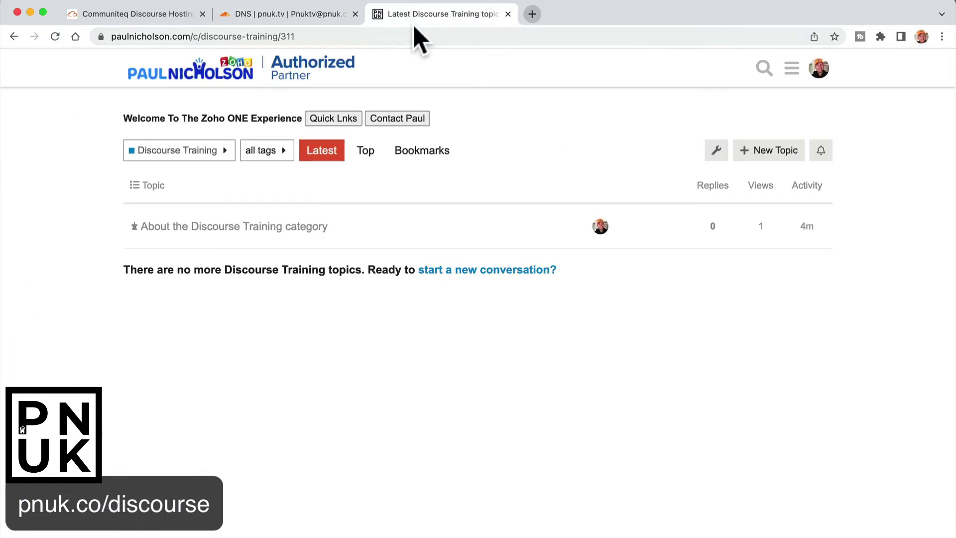
pyautogui.click(412, 37)
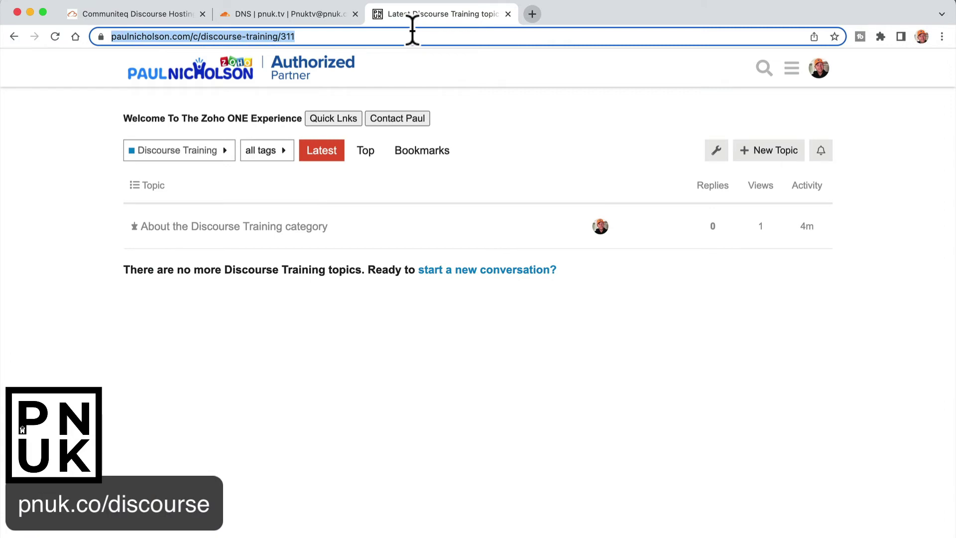
pyautogui.write('pnuk.tv')
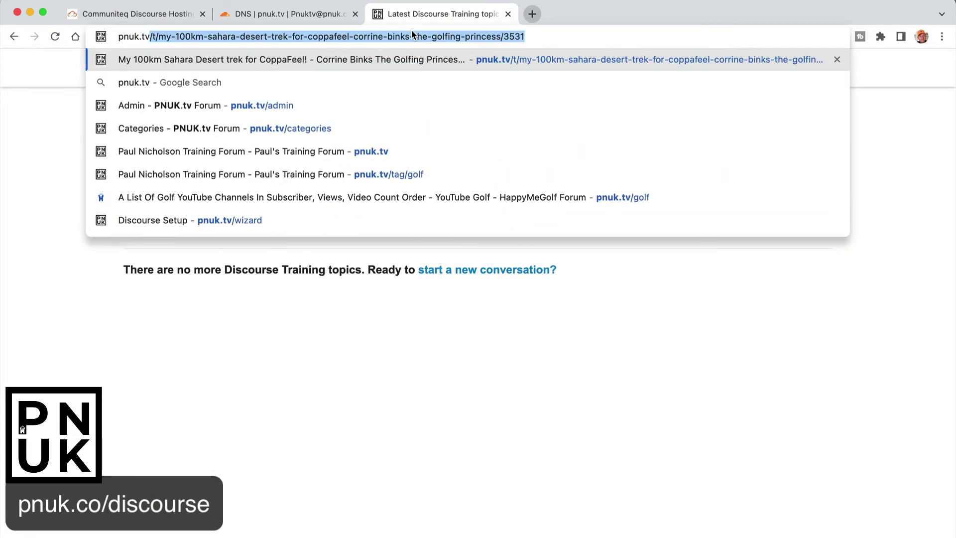
pyautogui.press('BackSpace')
pyautogui.press('Return')
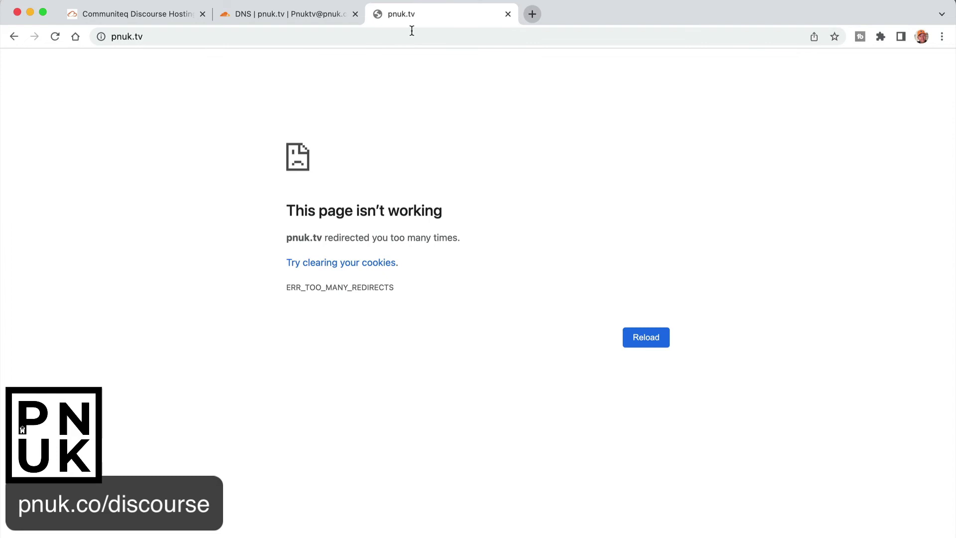
pyautogui.press('super+r')
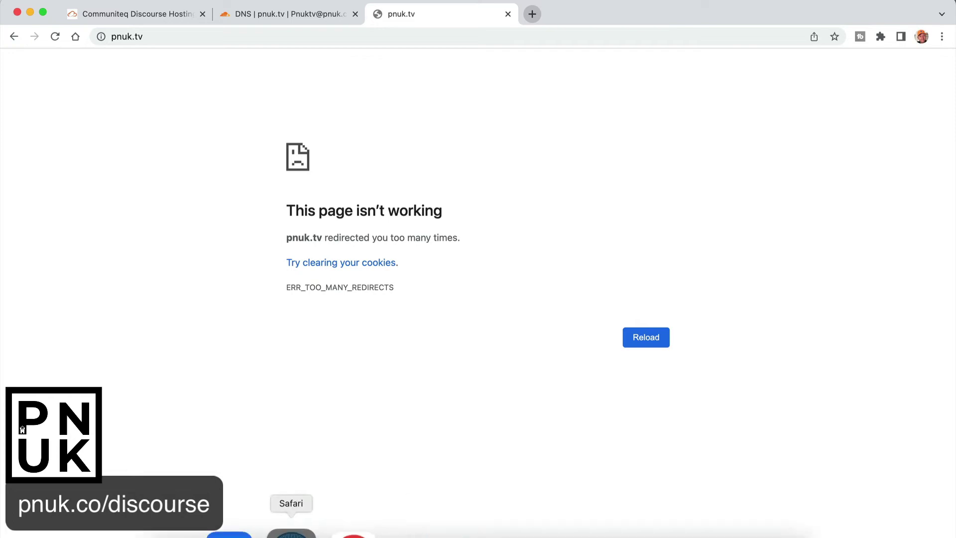
# Step: Clear Safari's browsing history
pyautogui.click(290, 529)
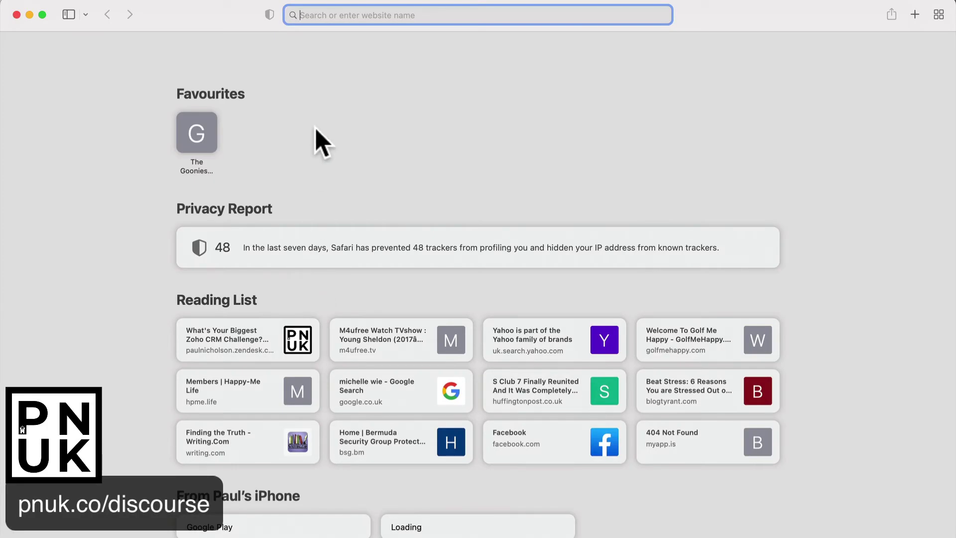
pyautogui.click(80, 0)
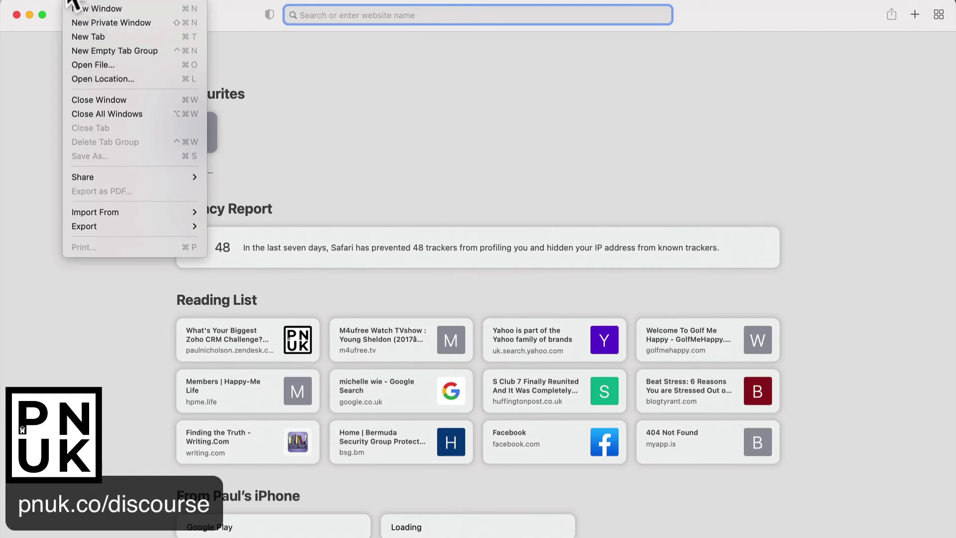
pyautogui.moveTo(45, 5)
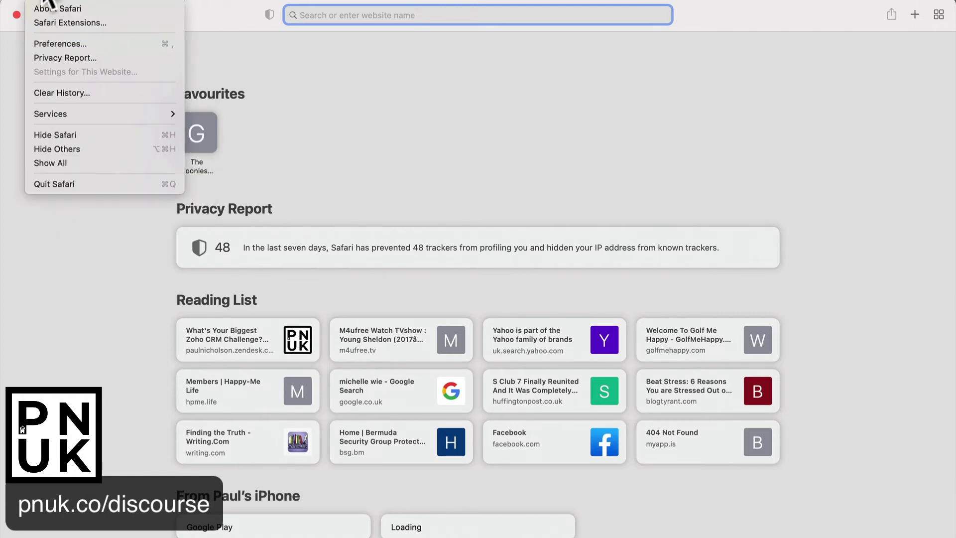
pyautogui.click(58, 92)
pyautogui.click(557, 325)
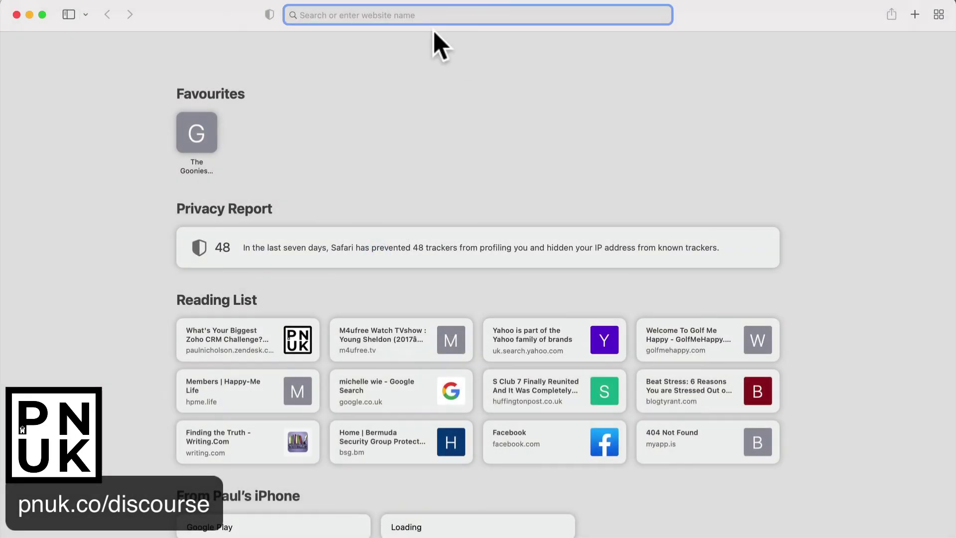
# Step: Load pnuk.tv in Safari
pyautogui.write('p[n')
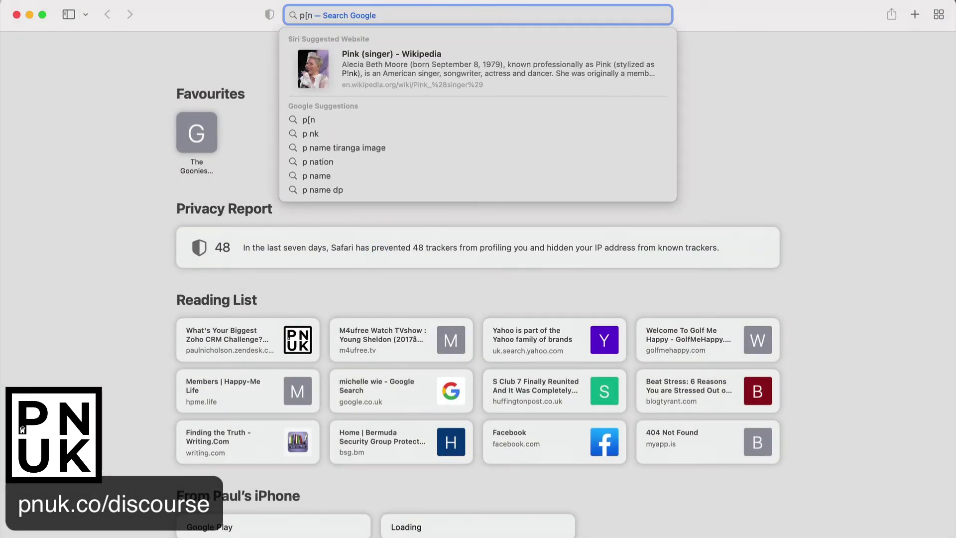
pyautogui.press('BackSpace')
pyautogui.press('BackSpace')
pyautogui.write('pnu')
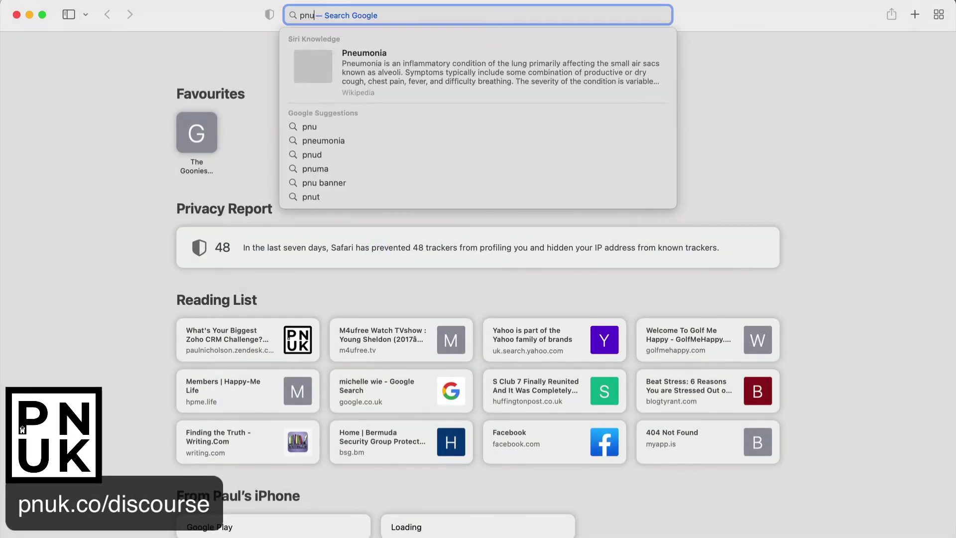
pyautogui.write('k.tv')
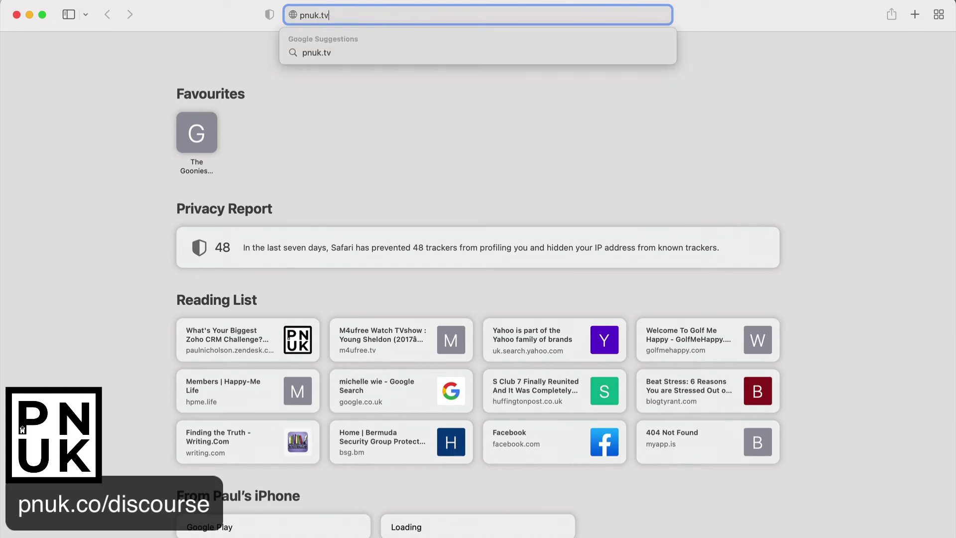
pyautogui.press('Return')
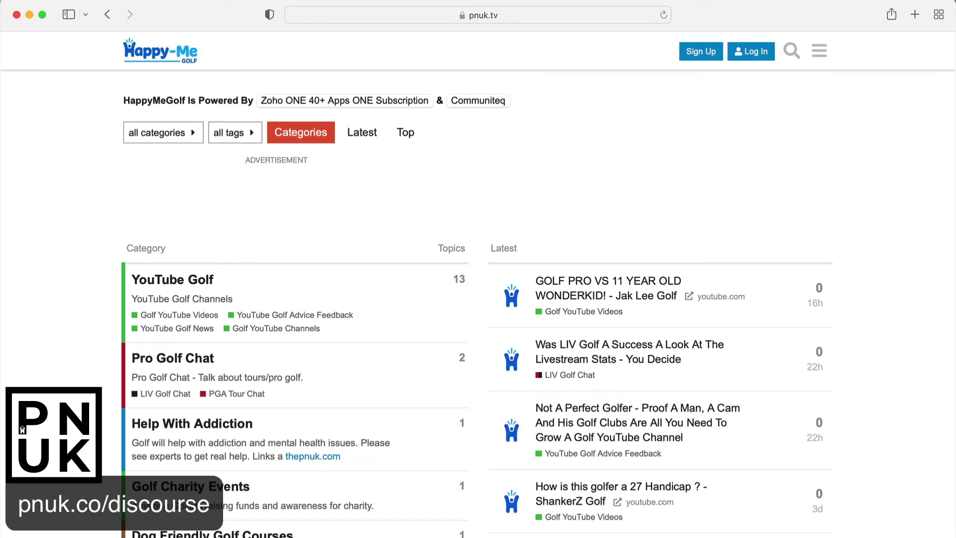
# Step: Confirm the full pnuk.tv address shows the Happy-Me Golf forum, then return to Chrome
pyautogui.click(369, 17)
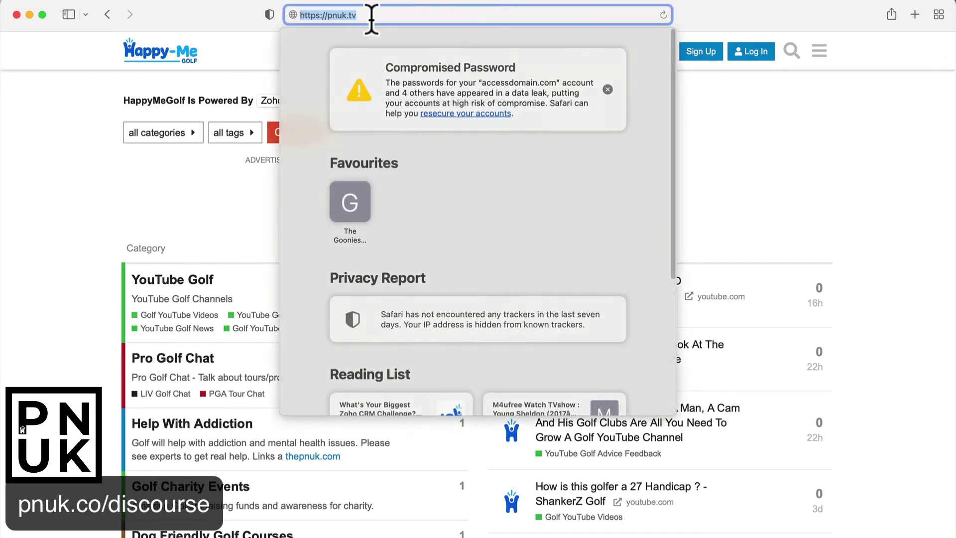
pyautogui.click(172, 80)
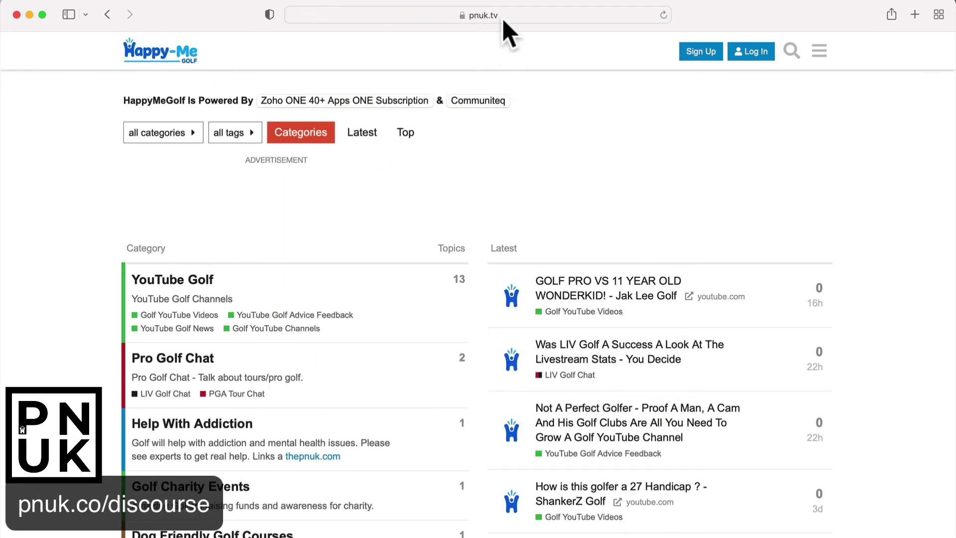
pyautogui.click(397, 19)
pyautogui.click(373, 15)
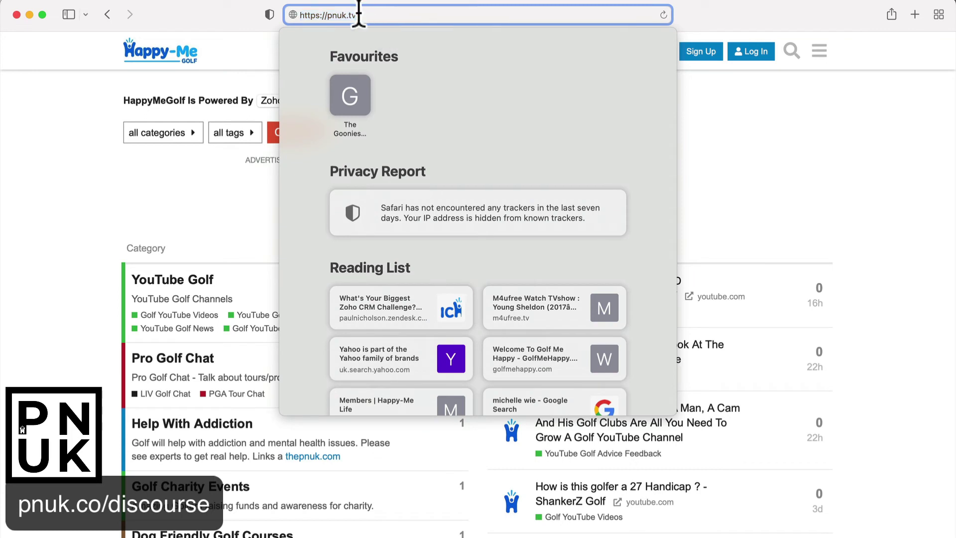
pyautogui.moveTo(304, 15); pyautogui.dragTo(395, 17)
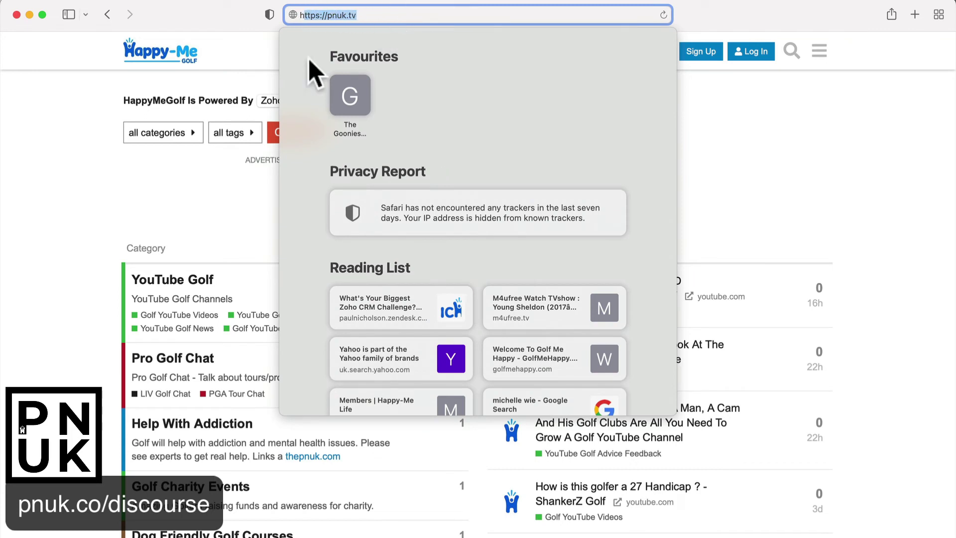
pyautogui.click(219, 66)
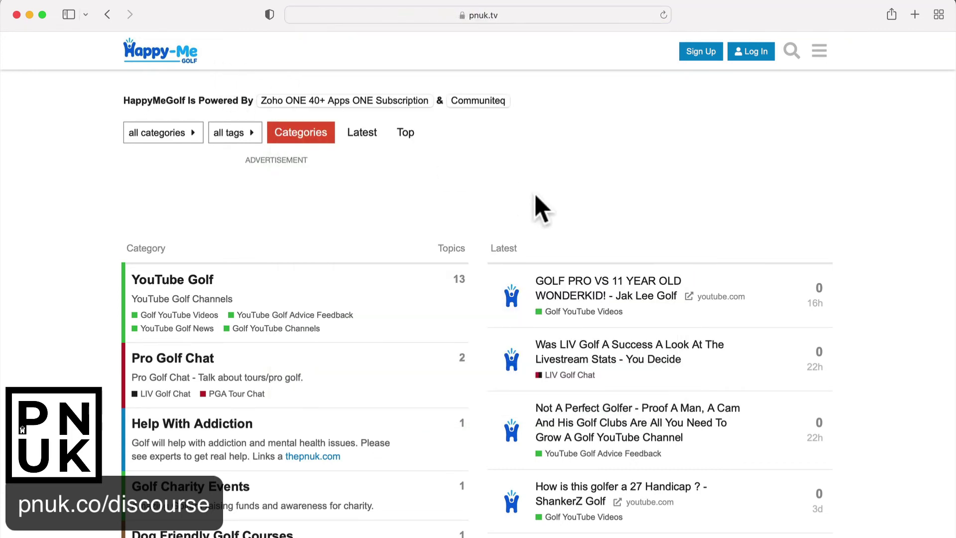
pyautogui.scroll(-1, 920, 438)
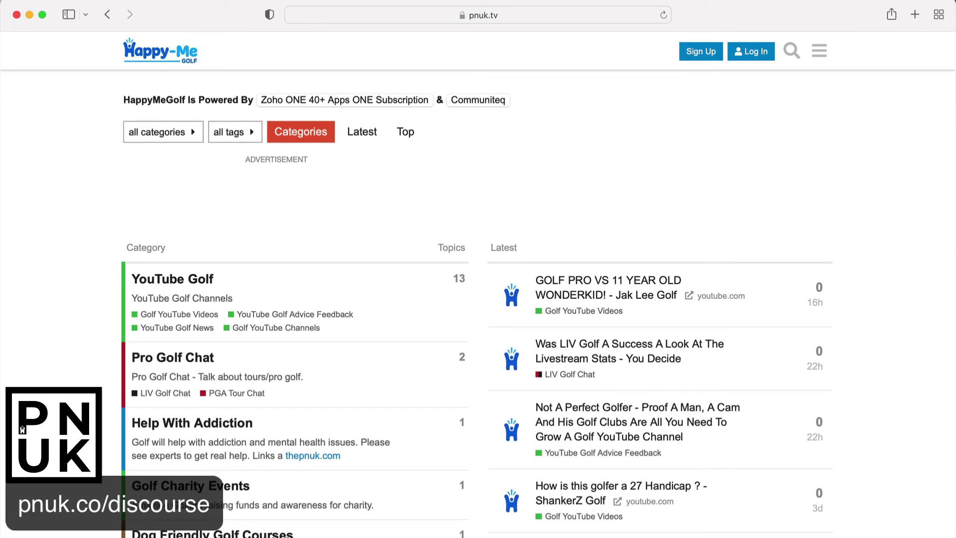
pyautogui.click(320, 526)
# Step: Recheck Communiteq hostnames and the DNS-only CNAMEs, then reload pnuk.tv, still redirect-looping
pyautogui.click(262, 15)
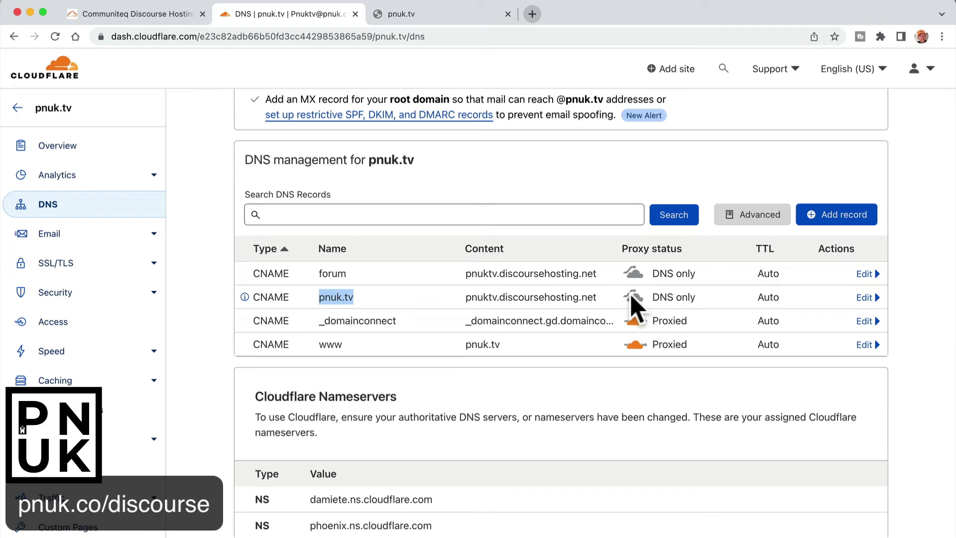
pyautogui.click(174, 15)
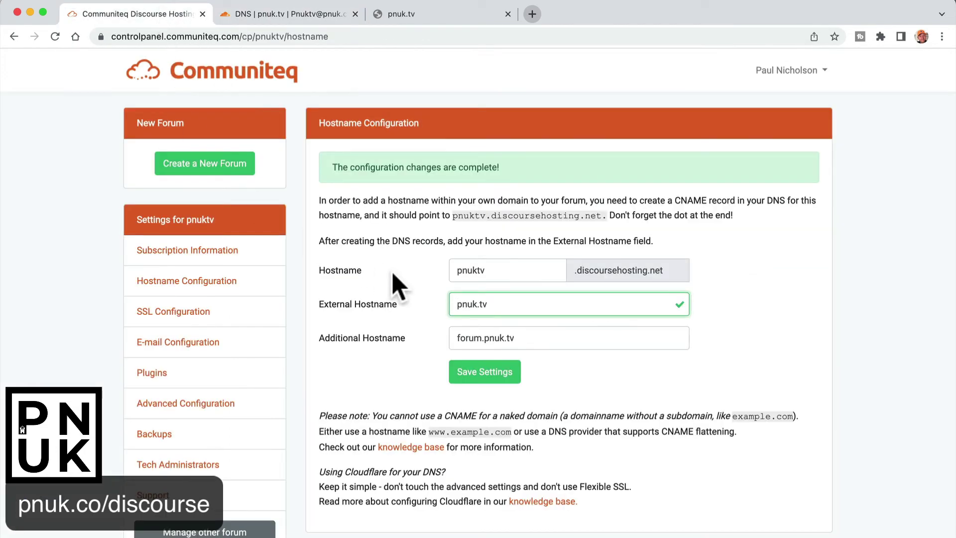
pyautogui.click(315, 19)
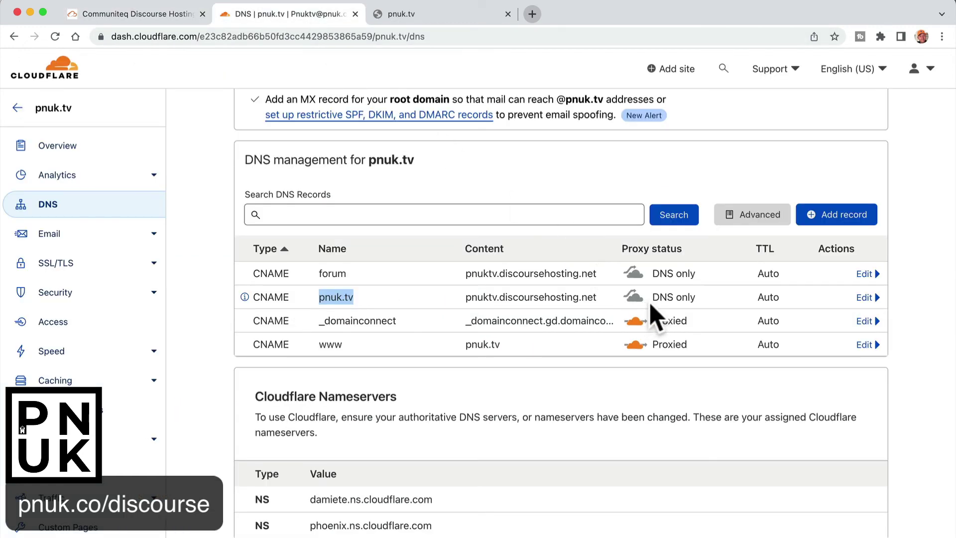
pyautogui.click(441, 15)
pyautogui.click(56, 37)
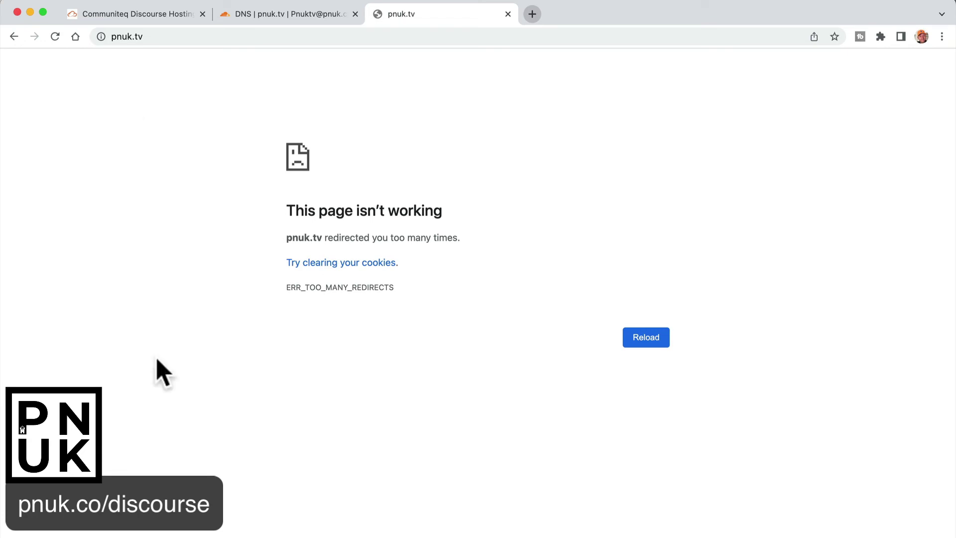
# Step: Open the GOLF PRO VS 11 YEAR OLD WONDERKID! topic, then KISSIMMEE BAY PAR 3 CHALLENGE via Golf YouTube Videos
pyautogui.click(302, 510)
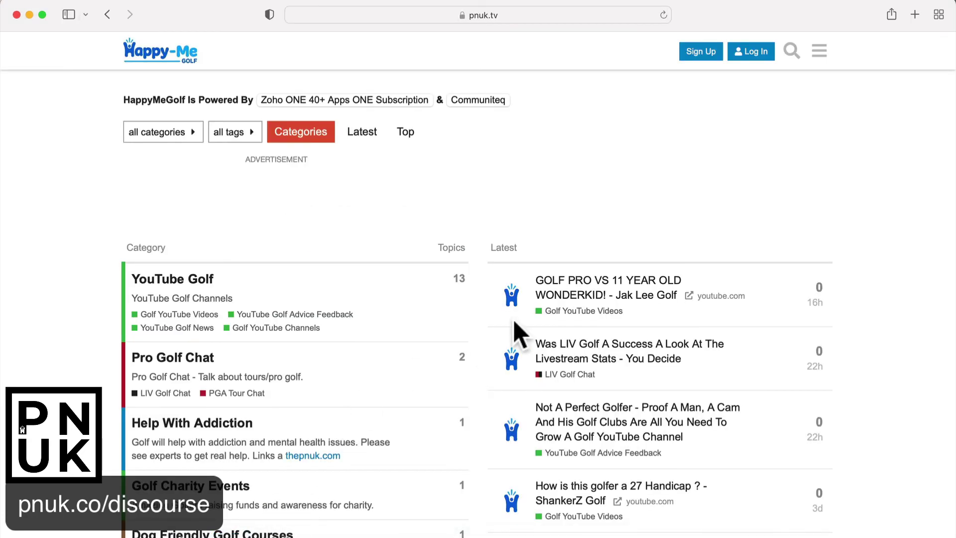
pyautogui.click(558, 295)
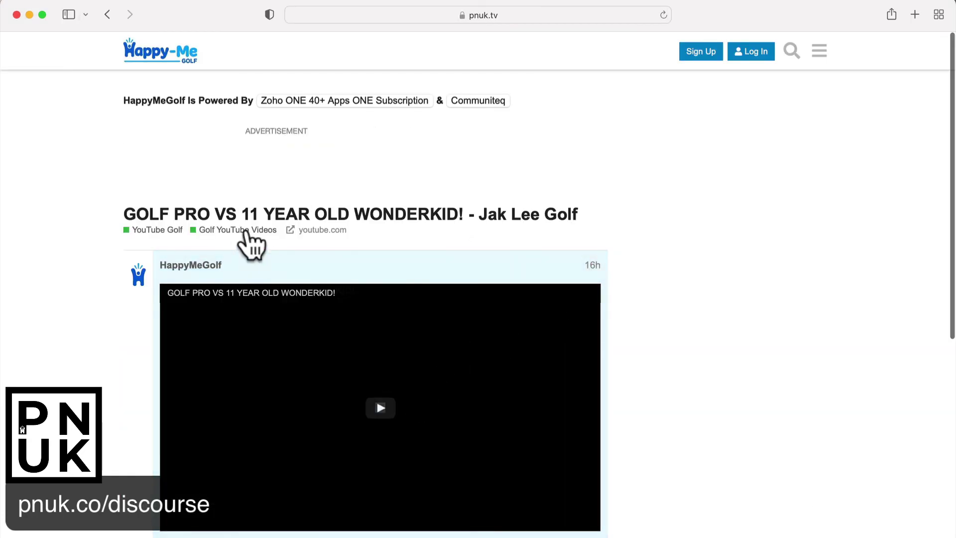
pyautogui.click(244, 230)
pyautogui.click(307, 428)
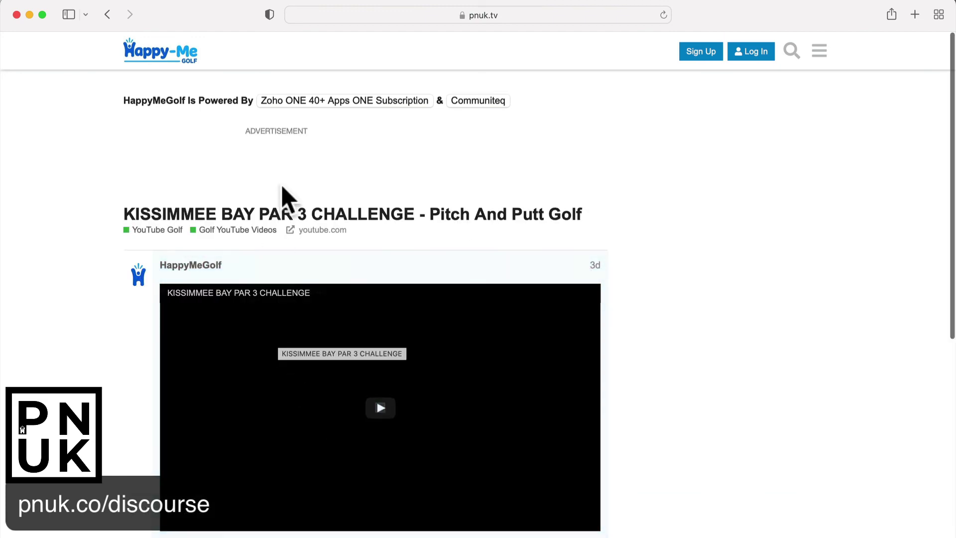
# Step: Check the topic's address, open Really Bad Golf YouTube Videos, and return to the forum home
pyautogui.scroll(-4, 278, 239)
pyautogui.click(535, 15)
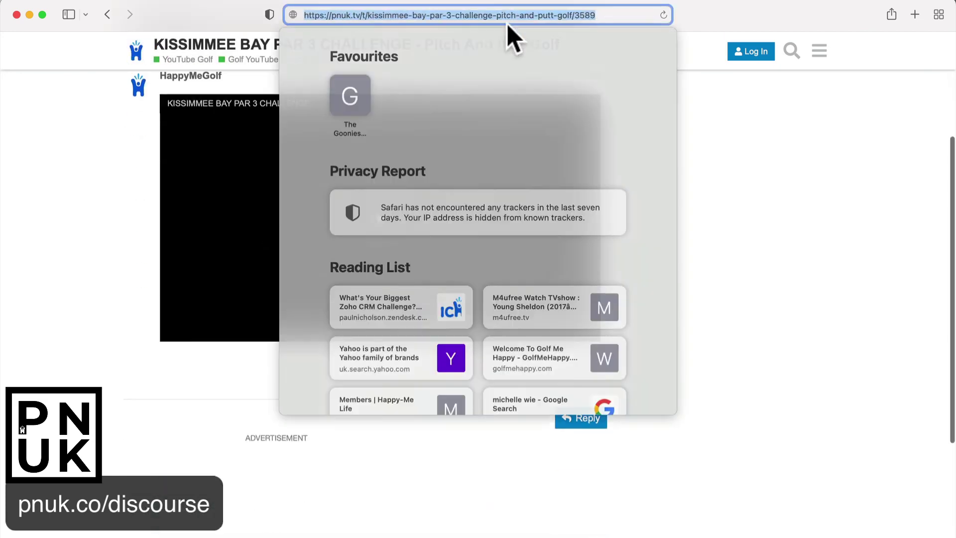
pyautogui.click(181, 284)
pyautogui.scroll(2, 188, 380)
pyautogui.scroll(-7, 174, 398)
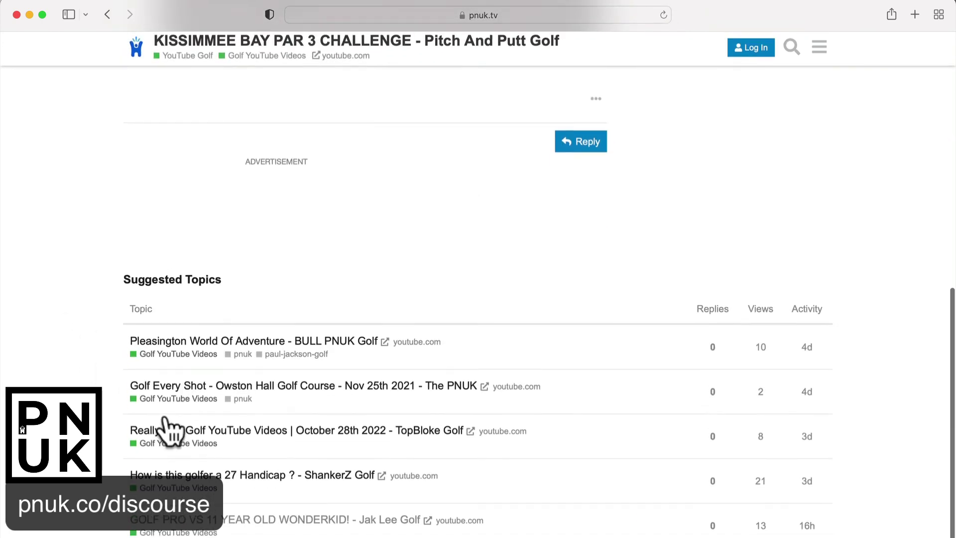
pyautogui.click(204, 434)
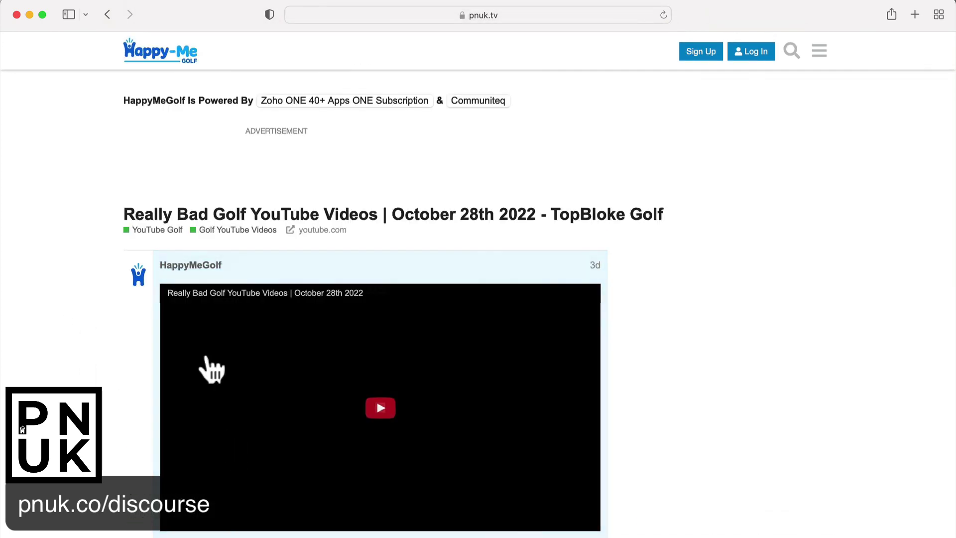
pyautogui.click(175, 62)
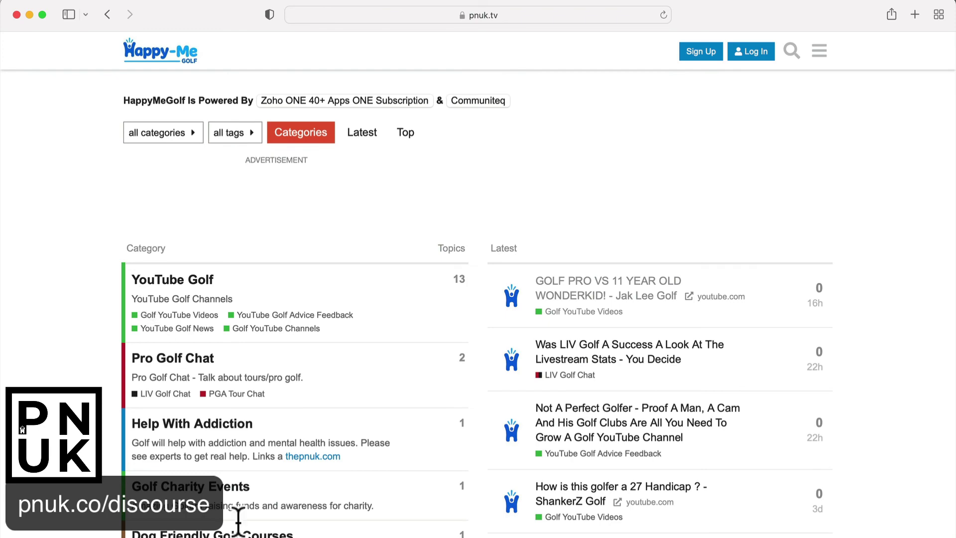
# Step: In Chrome, recheck the Cloudflare DNS records, then load pnuk.co/discourse in the pnuk.tv tab
pyautogui.click(403, 525)
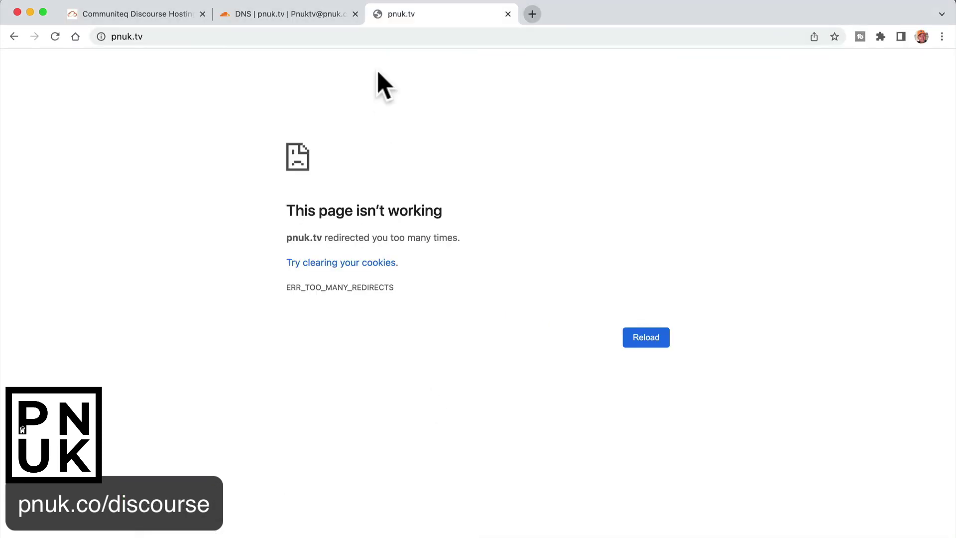
pyautogui.click(339, 14)
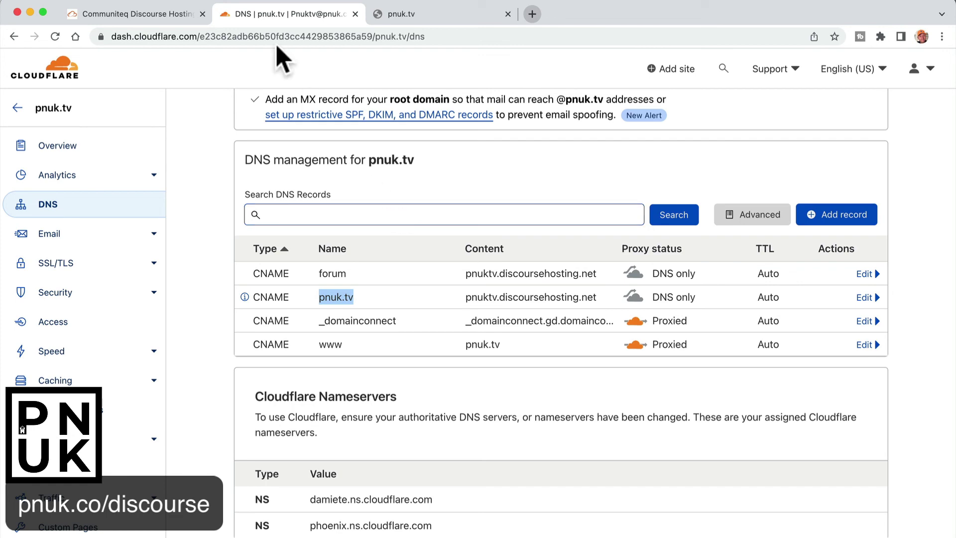
pyautogui.click(399, 14)
pyautogui.click(385, 35)
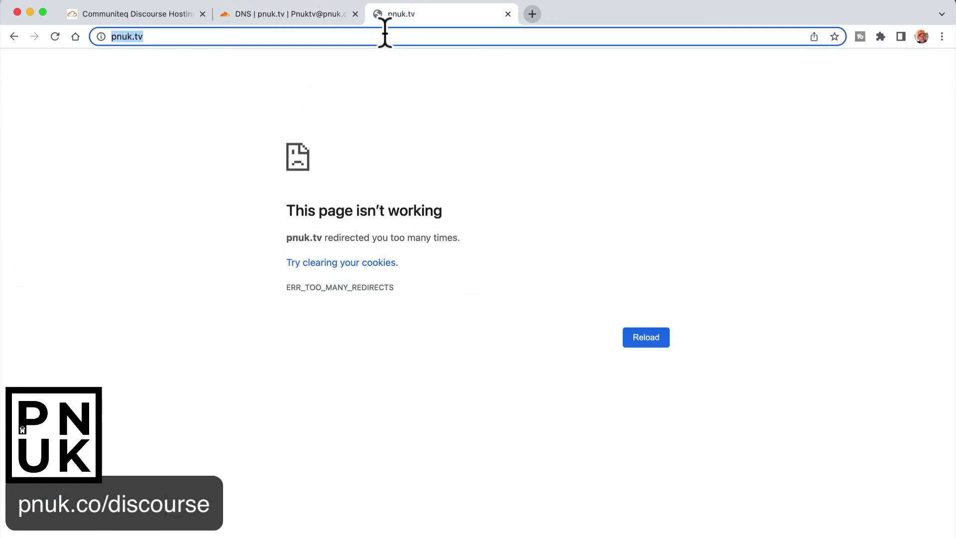
pyautogui.write('pnuk.c/')
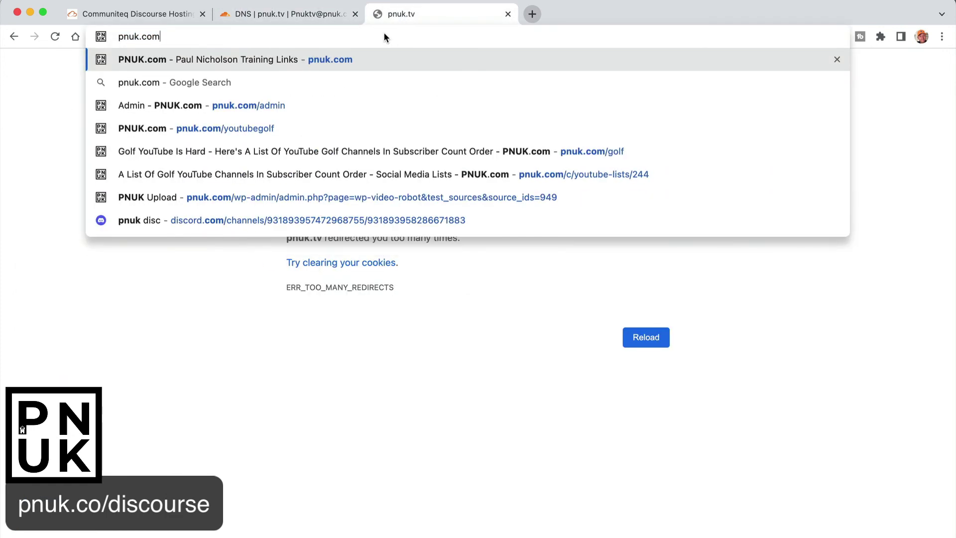
pyautogui.press('BackSpace')
pyautogui.write('o/')
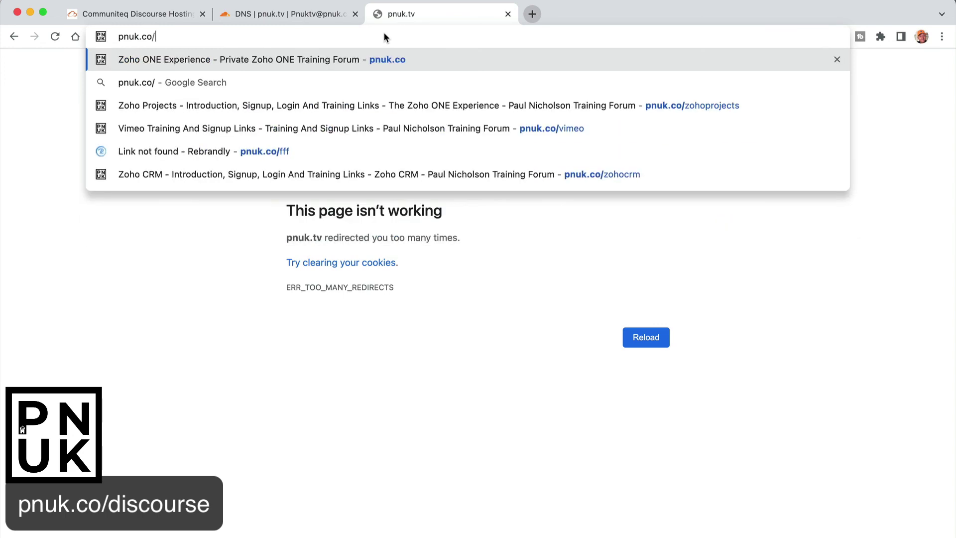
pyautogui.write('discourse')
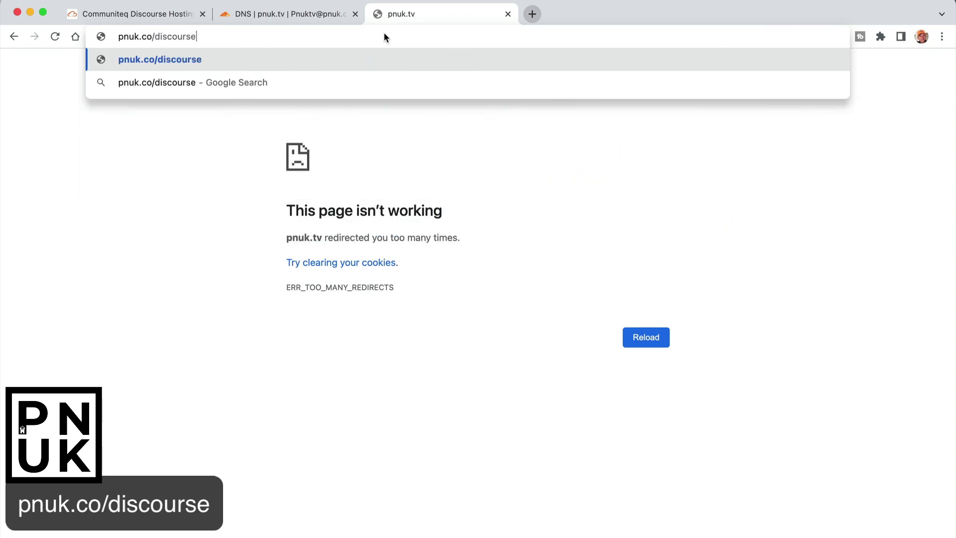
pyautogui.press('Return')
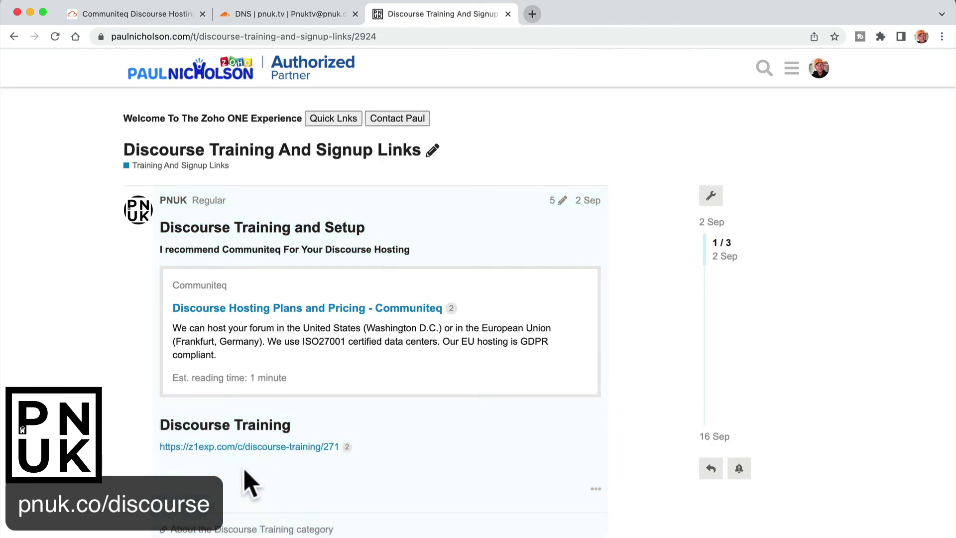
# Step: Go to the forum home's category list and open the Discourse Training category
pyautogui.scroll(-15, 387, 399)
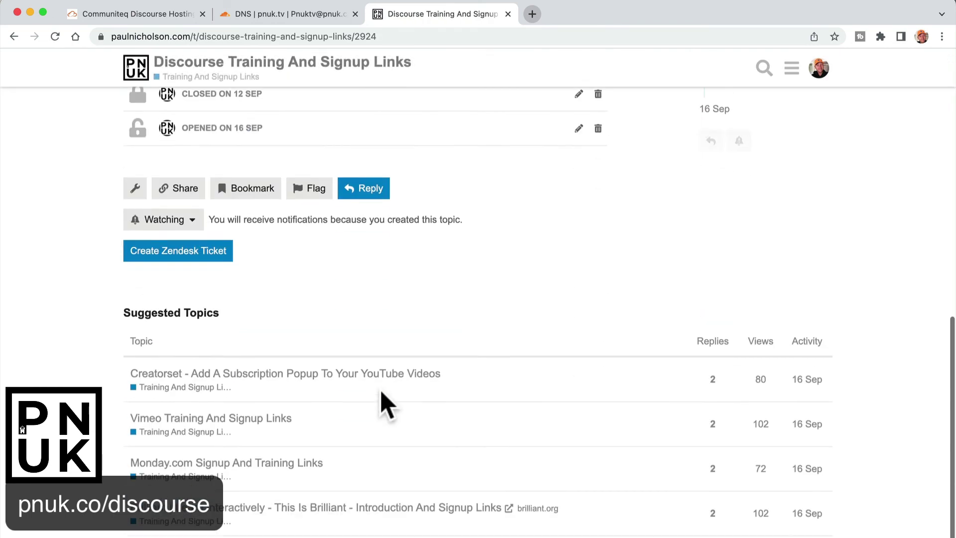
pyautogui.scroll(15, 386, 404)
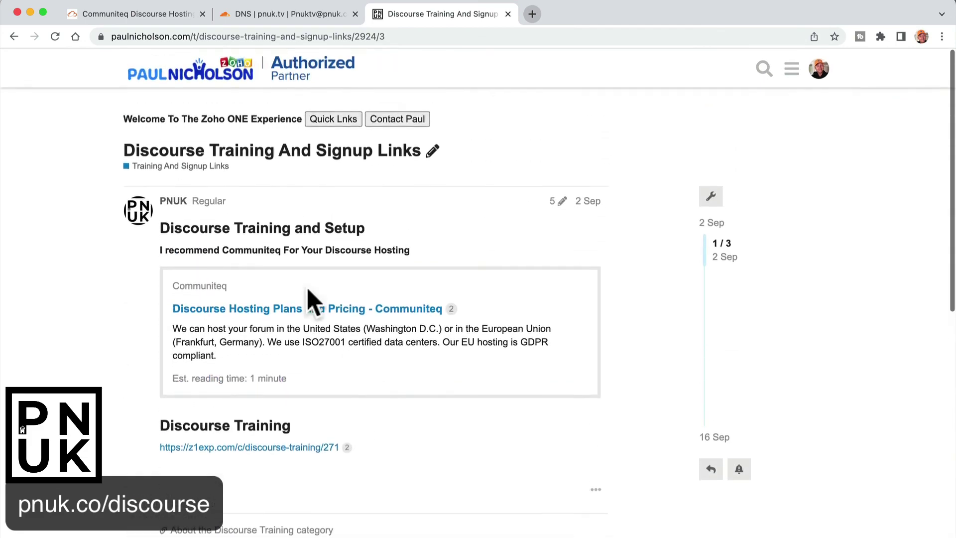
pyautogui.click(287, 118)
pyautogui.scroll(-5, 279, 297)
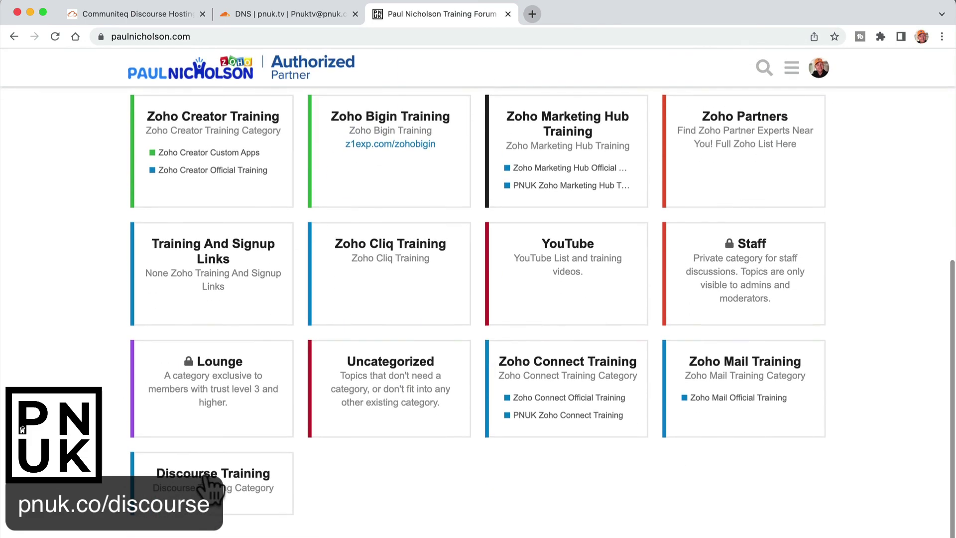
pyautogui.click(271, 476)
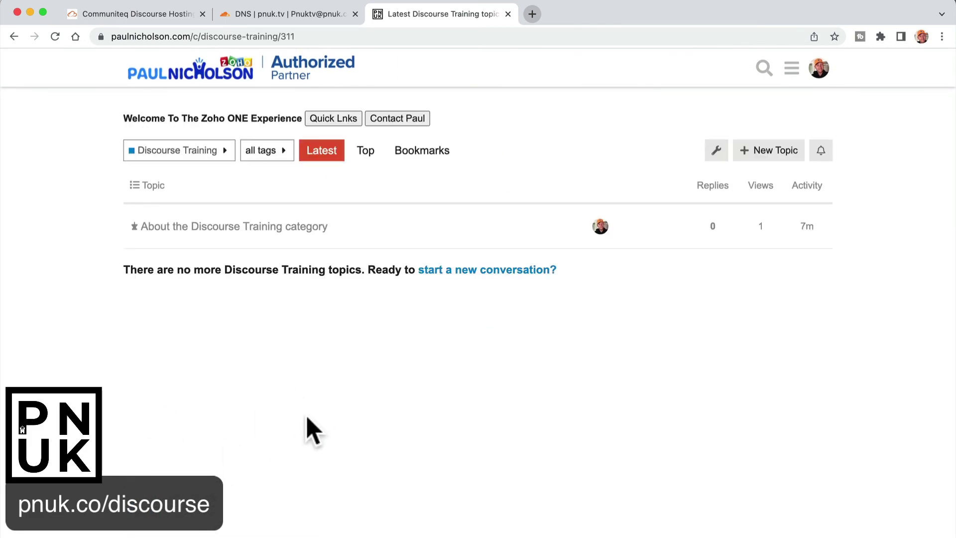